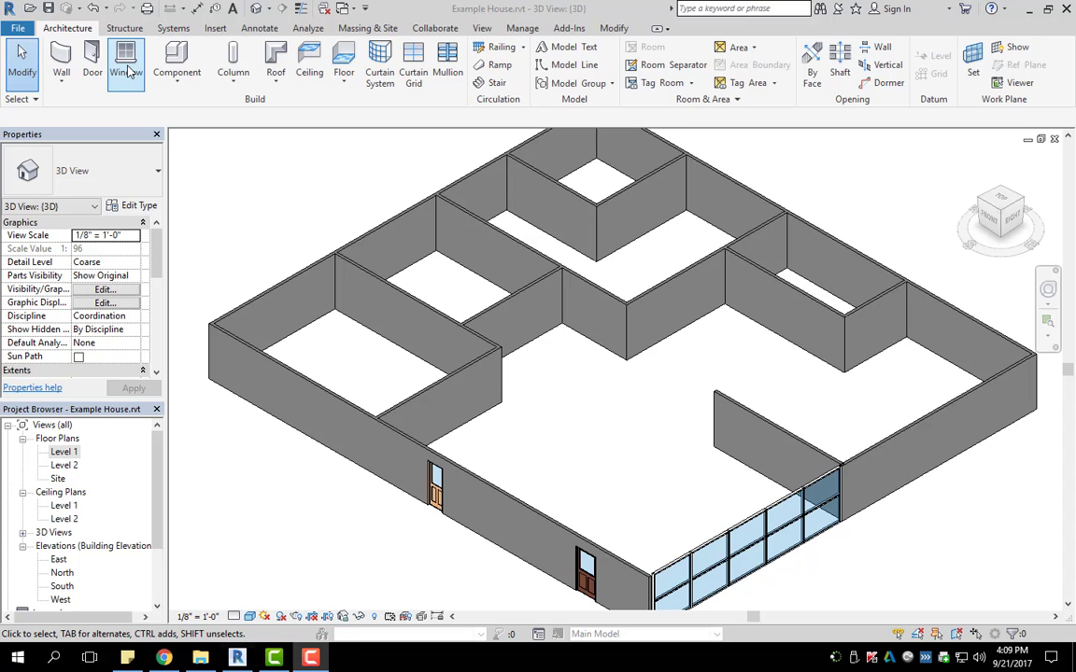
- Start the Window tool and browse the window types already loaded in the project
click(127, 71)
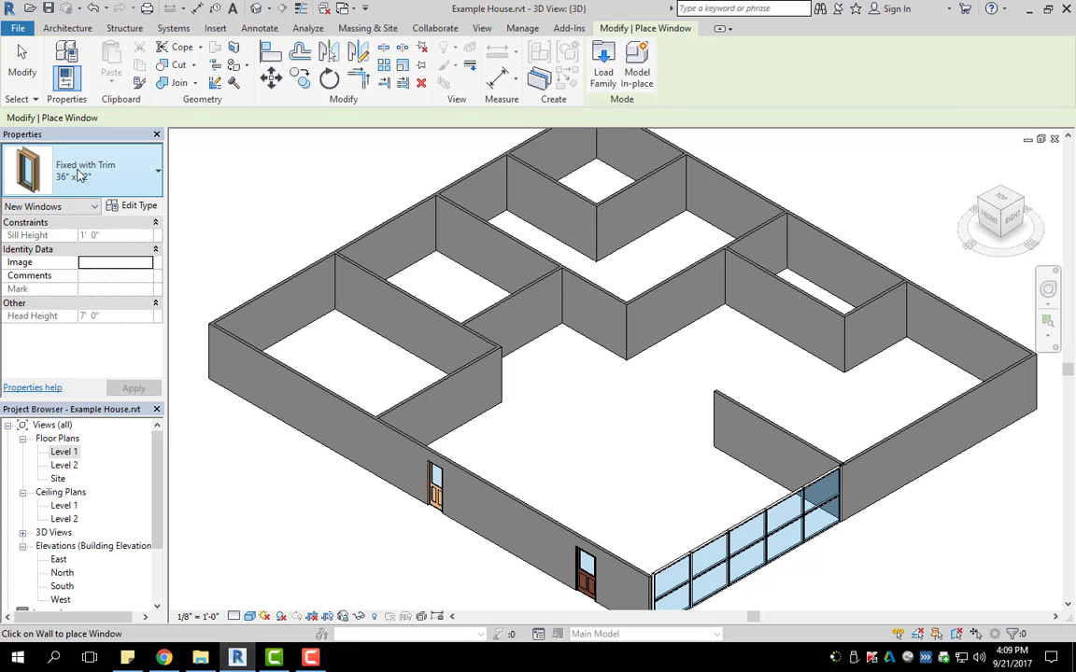
click(149, 174)
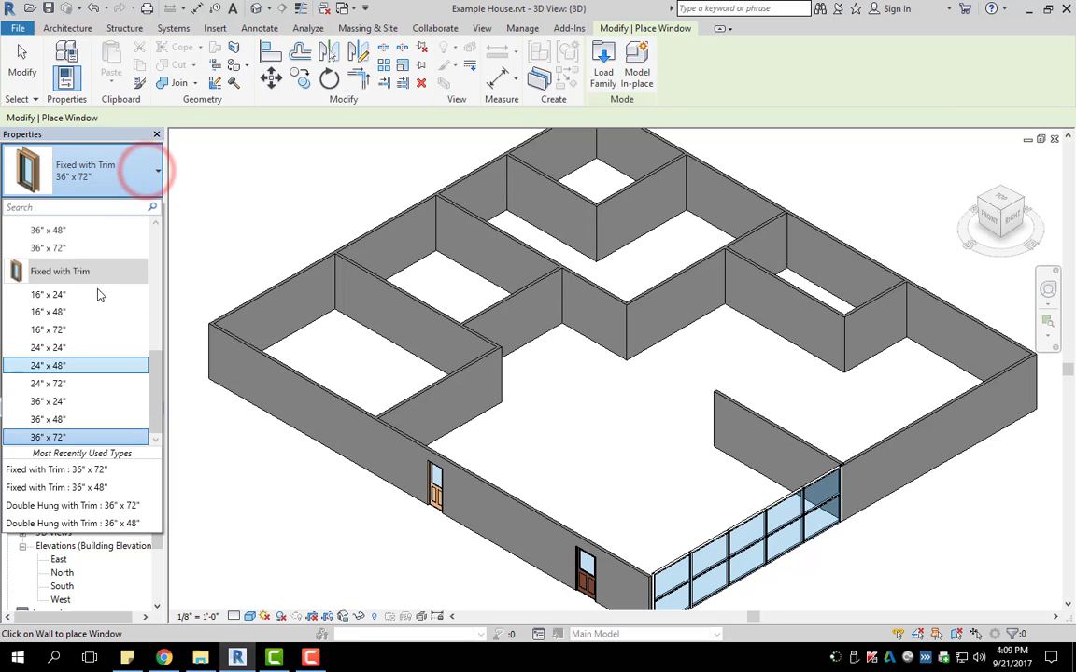
scroll(98, 299, up, 6)
scroll(93, 311, down, 3)
scroll(89, 309, up, 3)
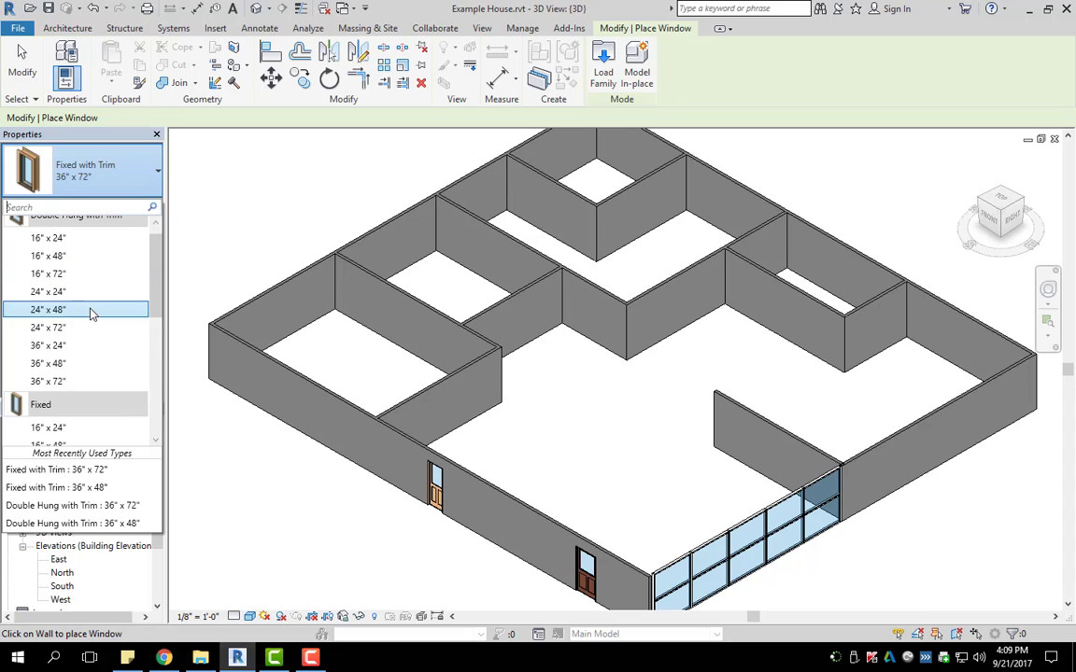
scroll(86, 282, up, 1)
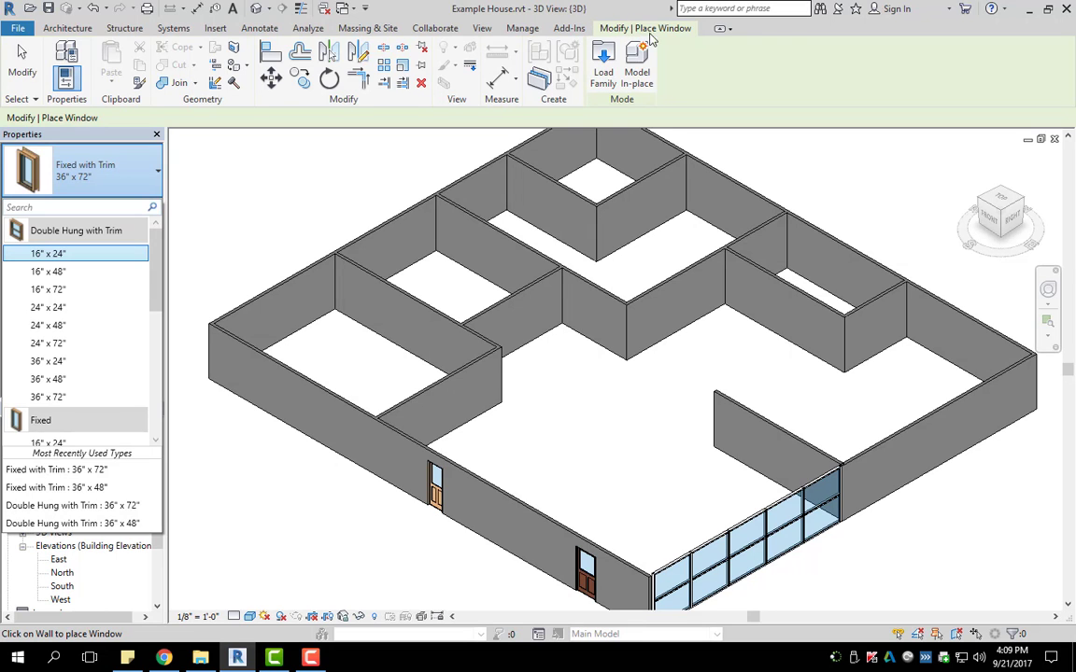
- Load the family Casement Dbl with Trim.rfa from the Windows folder of the US Imperial library
click(606, 82)
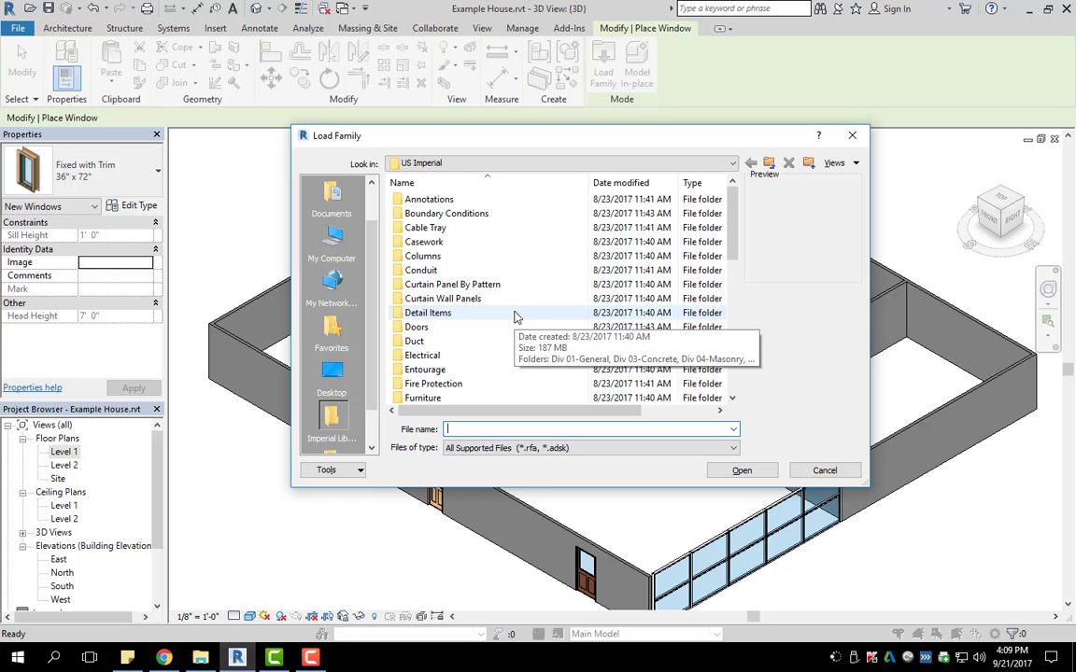
drag(733, 213, 735, 366)
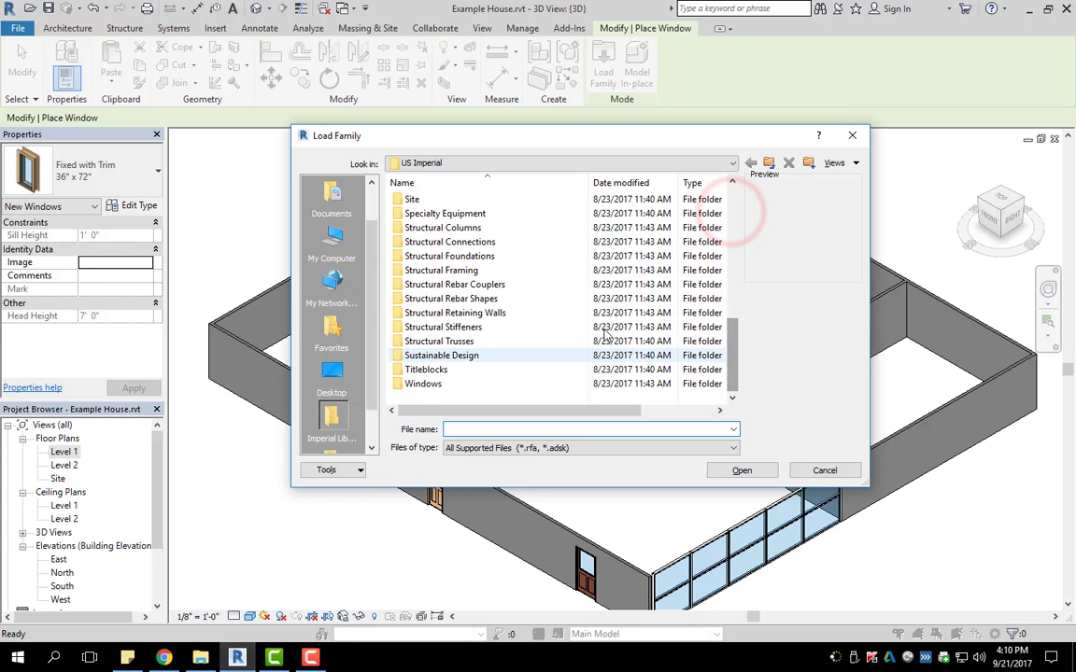
double_click(454, 385)
click(460, 242)
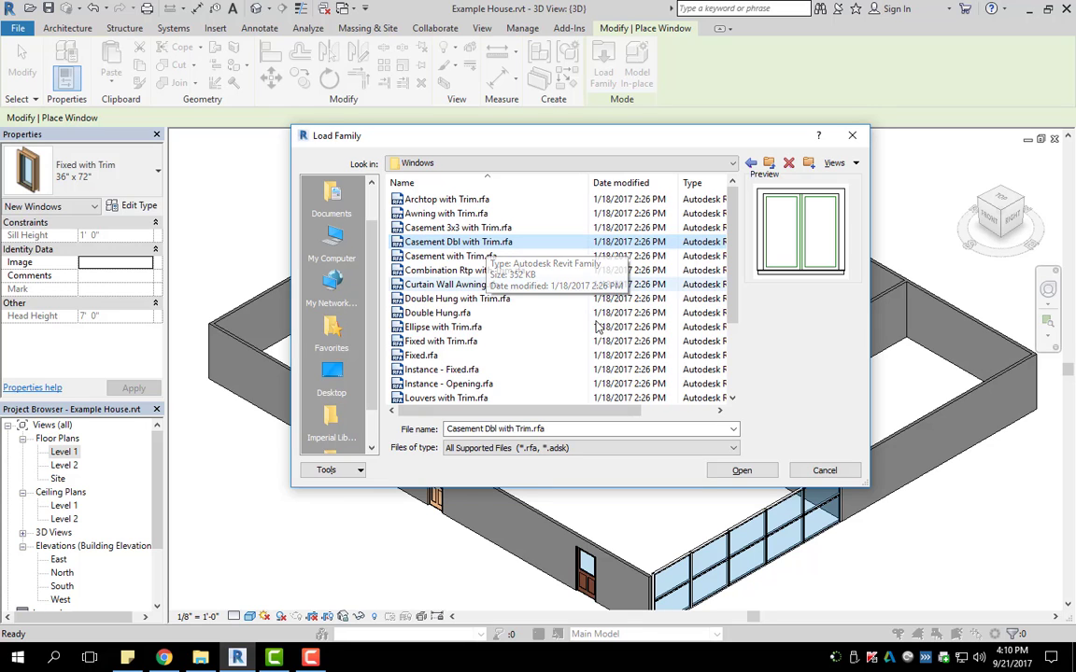
click(737, 470)
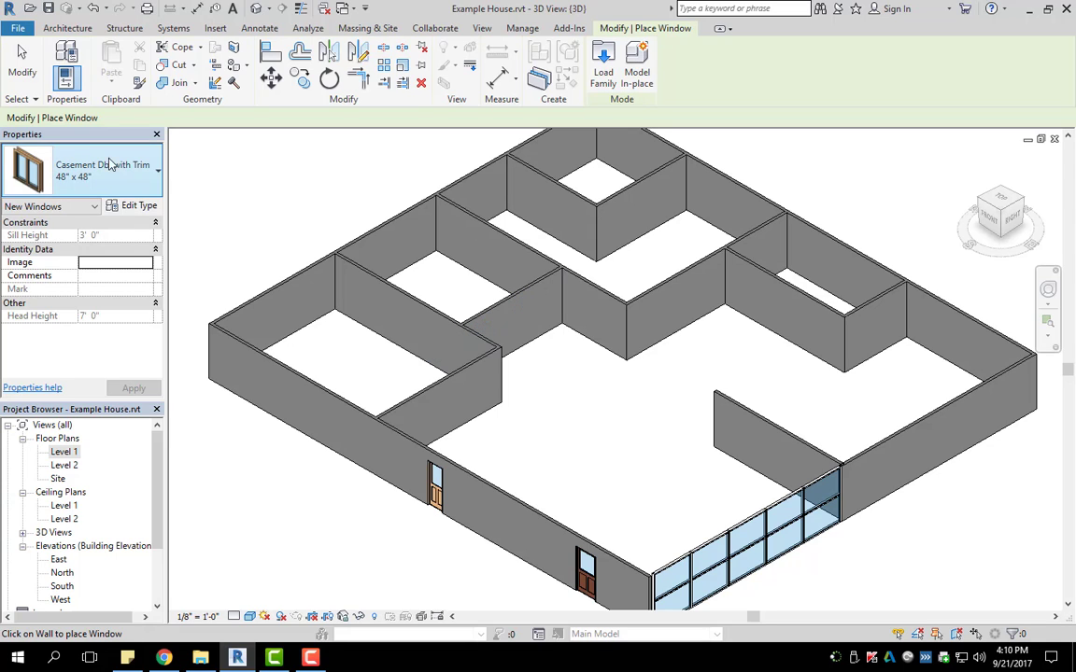
- Choose the 72" x 36" size of the Casement Dbl with Trim window for placement
click(140, 174)
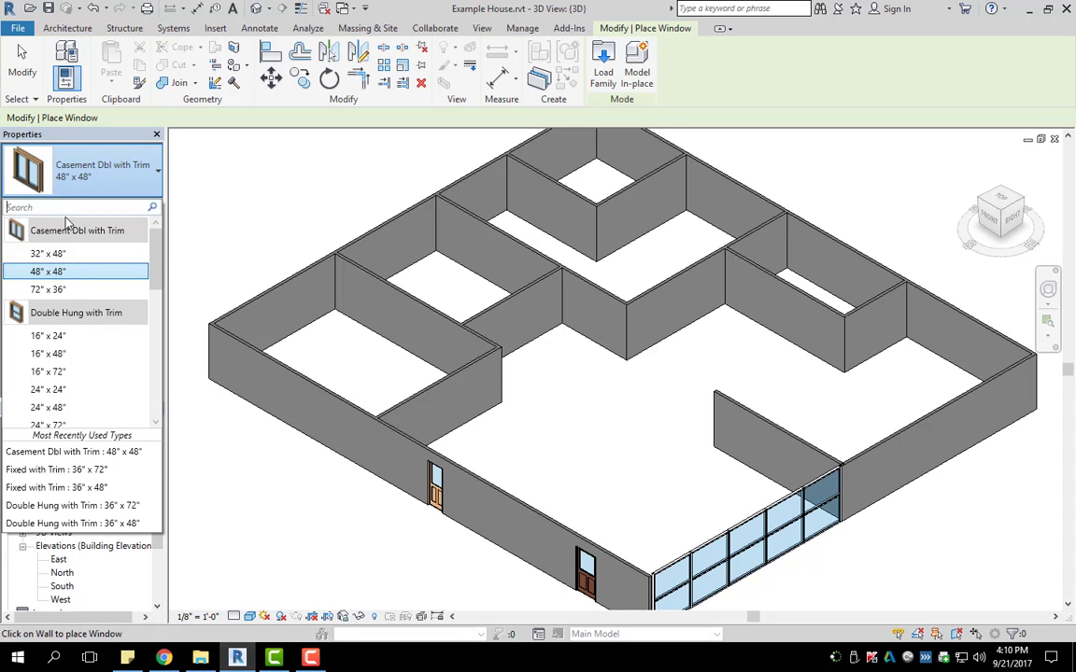
click(59, 291)
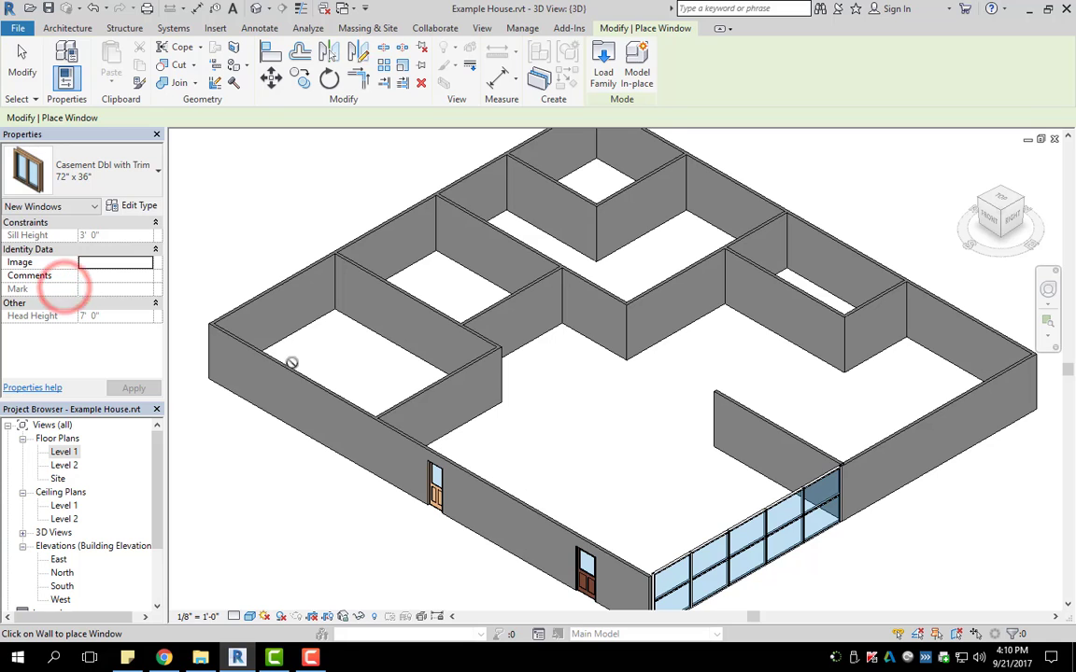
scroll(341, 426, up, 2)
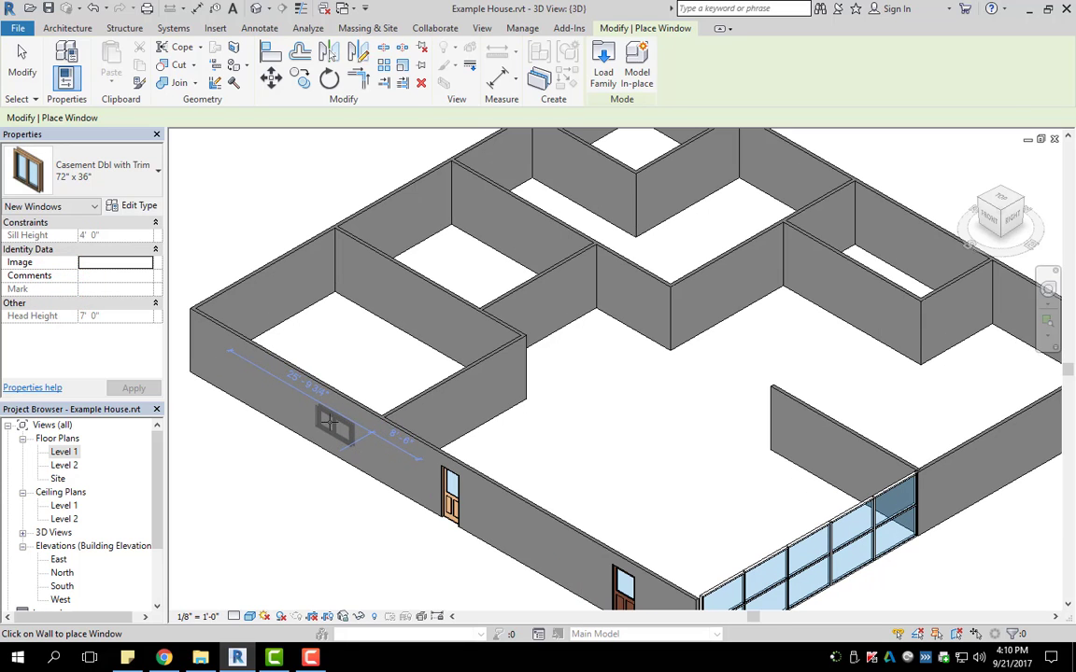
- In the Level 1 floor plan, place an outward-facing 72" x 36" Casement Dbl with Trim window about 11' 4" from the partition in the front exterior wall
double_click(67, 452)
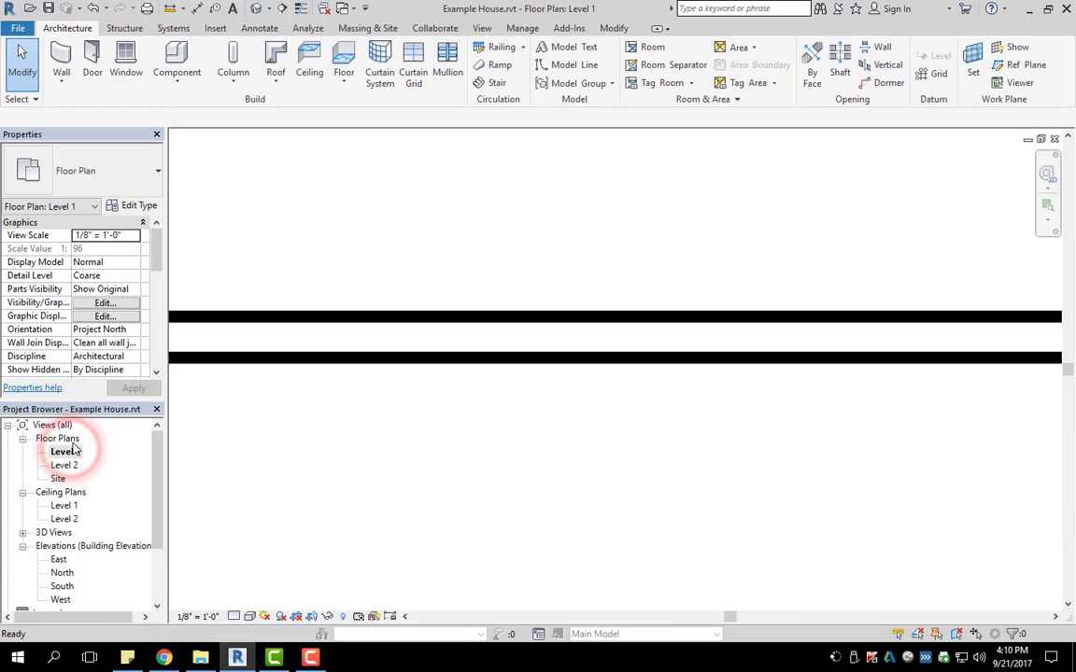
scroll(408, 328, down, 3)
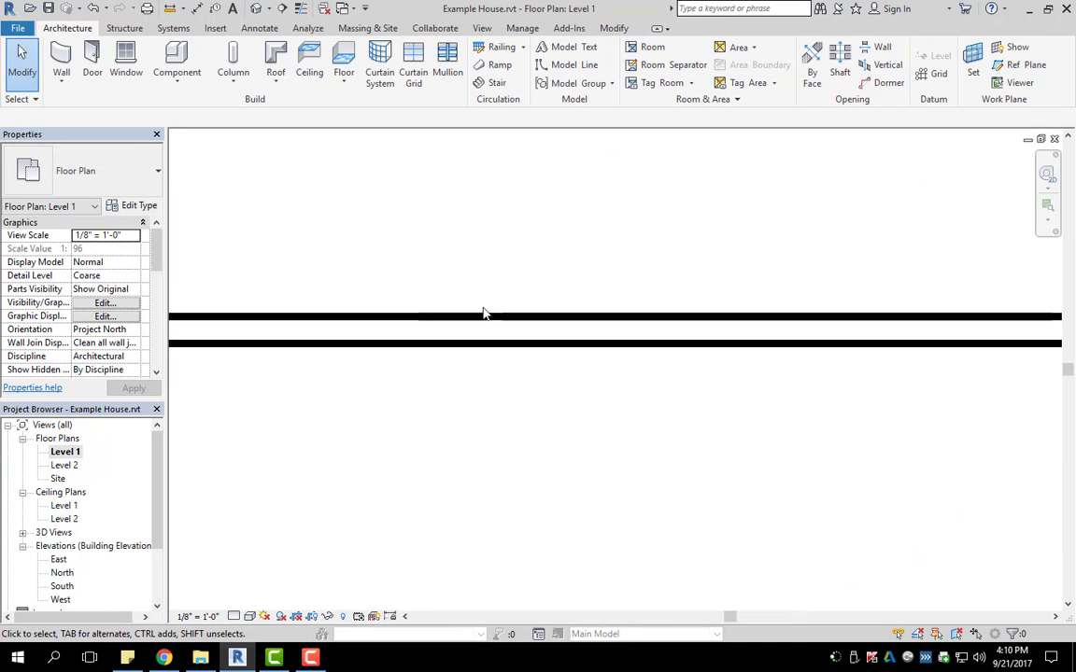
click(127, 58)
click(120, 172)
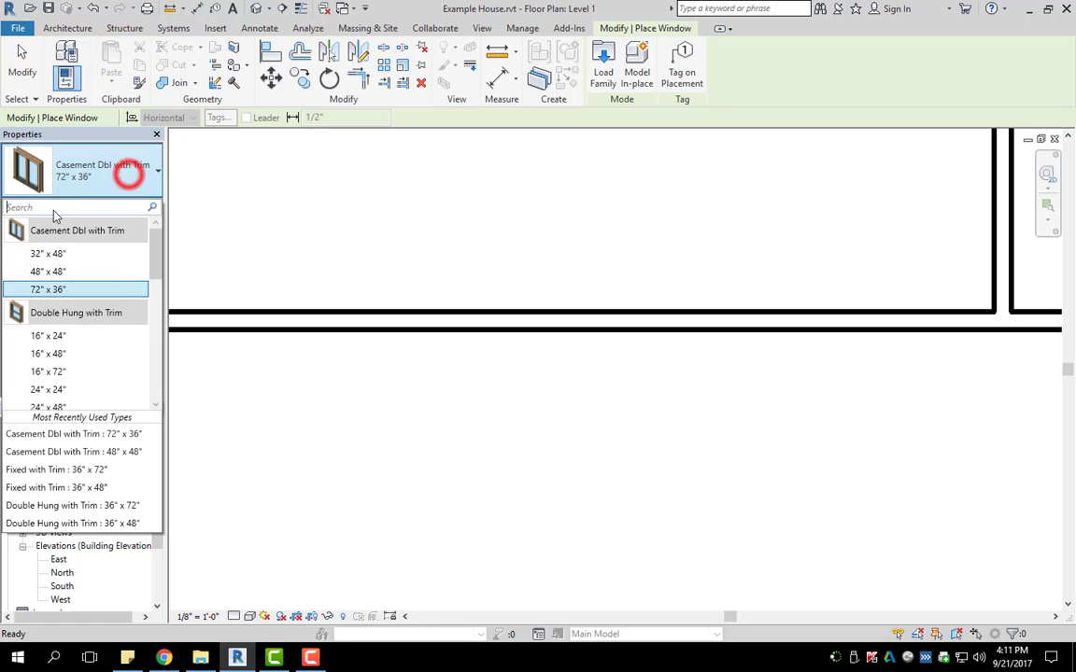
click(61, 291)
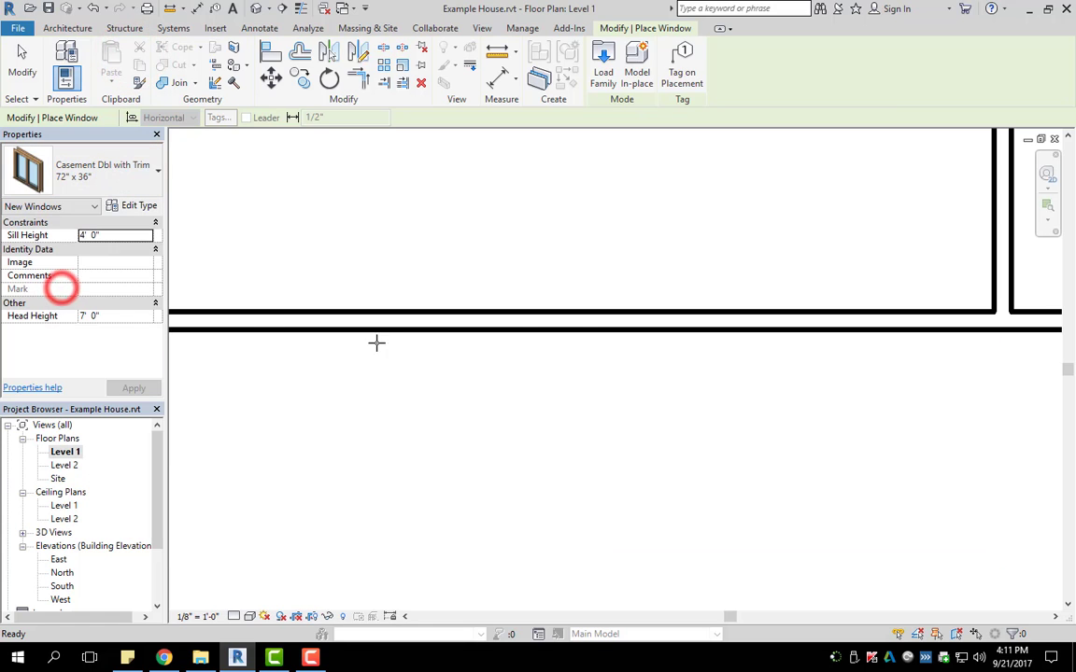
scroll(473, 313, down, 3)
scroll(474, 313, up, 5)
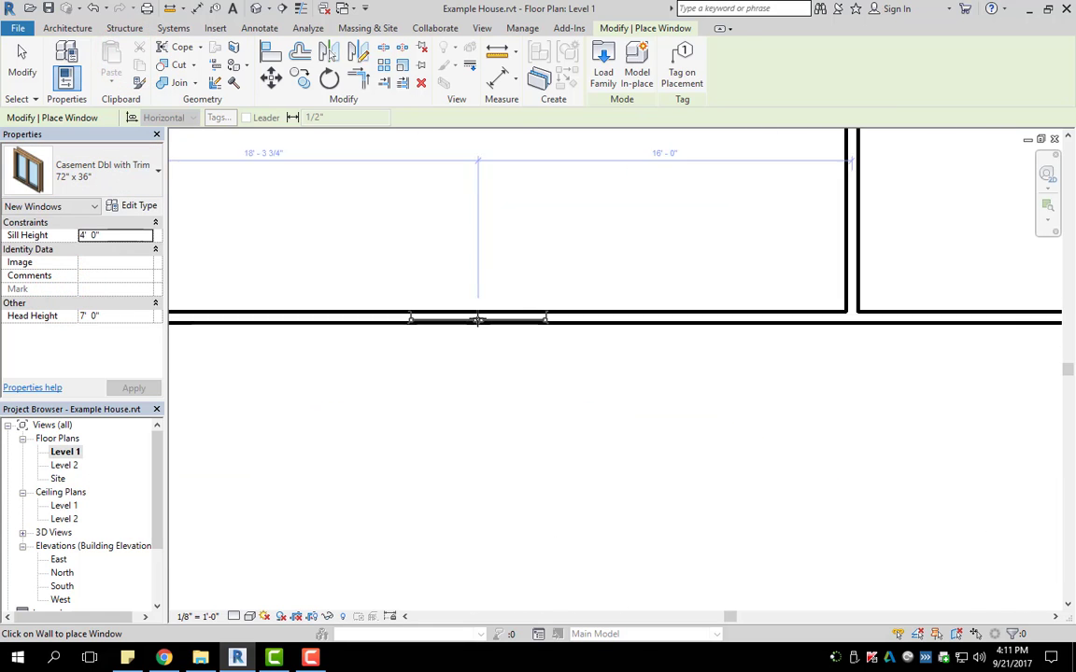
scroll(602, 314, up, 2)
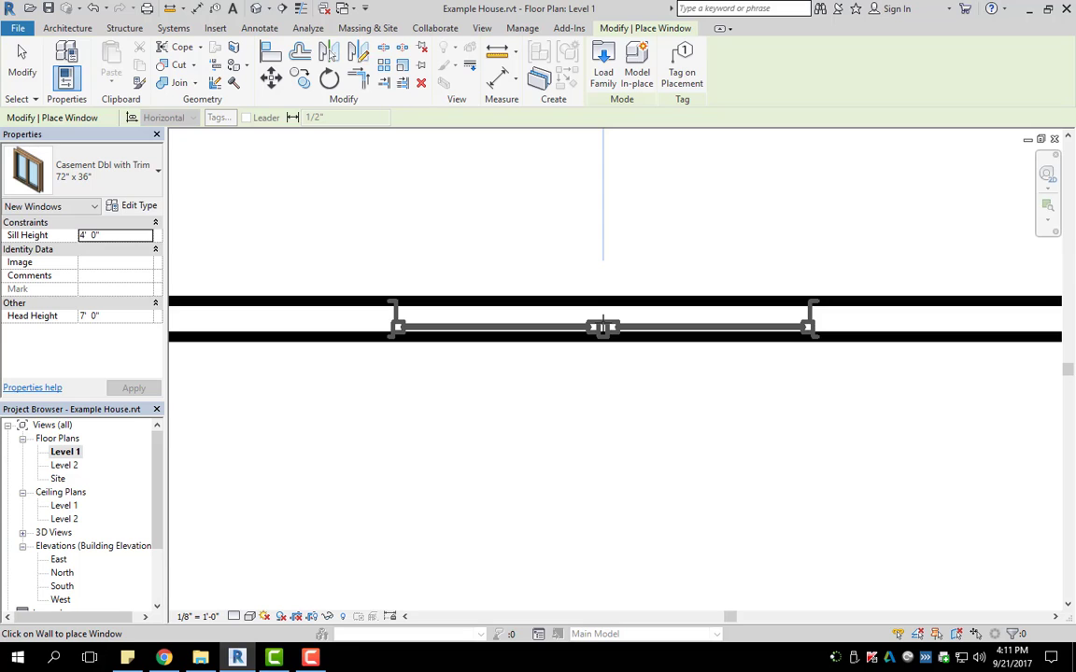
click(602, 327)
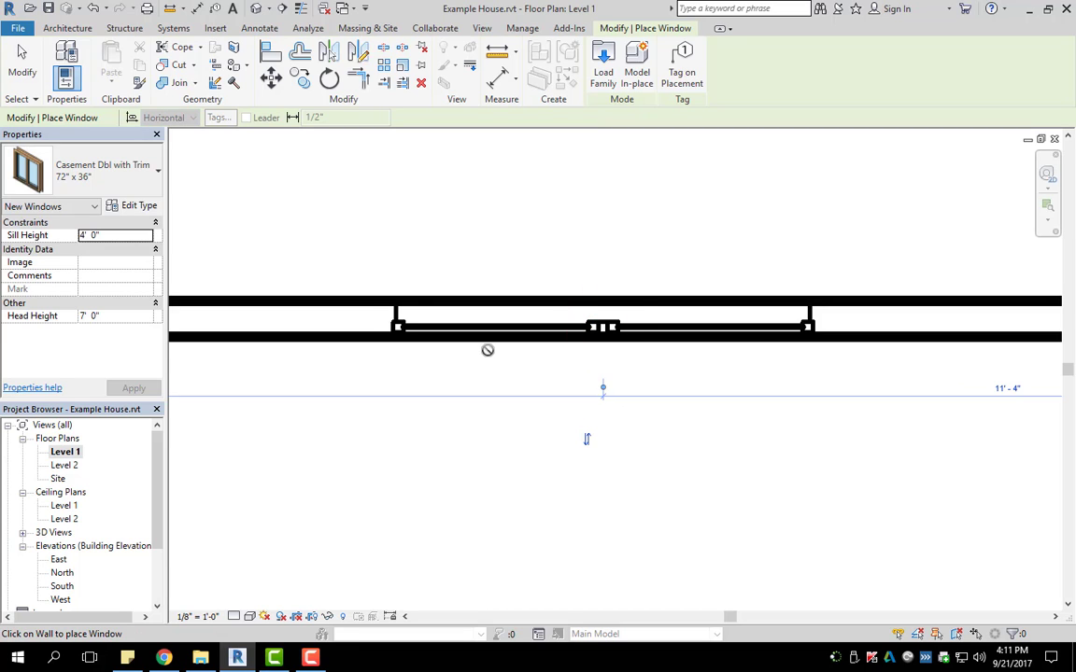
- Place a second window of the same type facing inward, centred about 6' 10" from the first, and end window placement
middle_drag(488, 351, 768, 364)
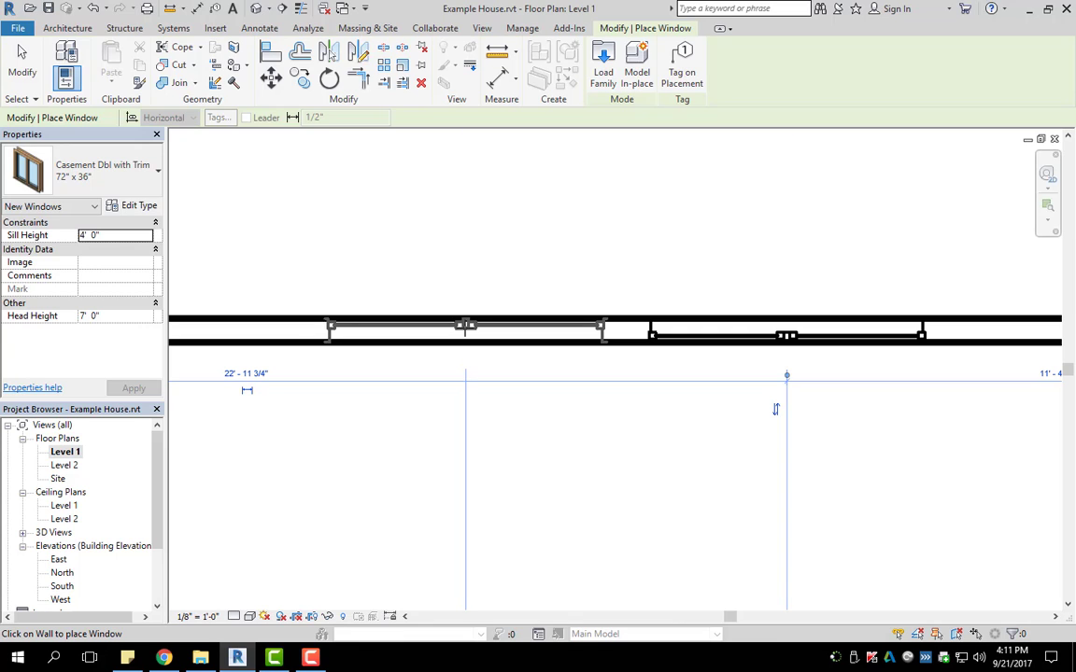
click(463, 327)
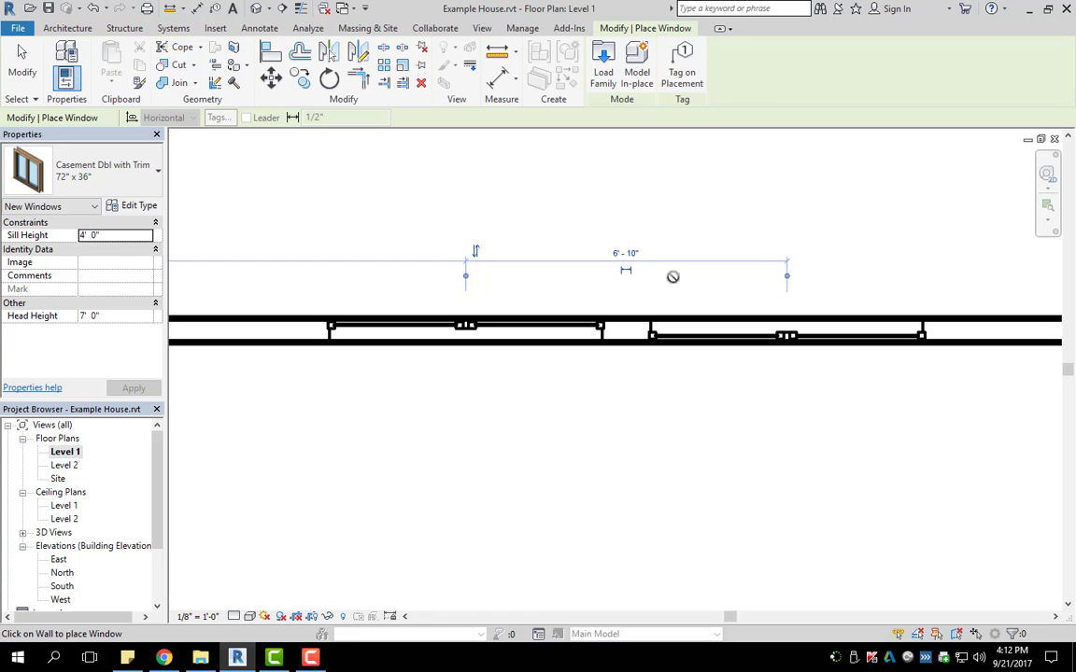
key(Escape)
key(Escape)
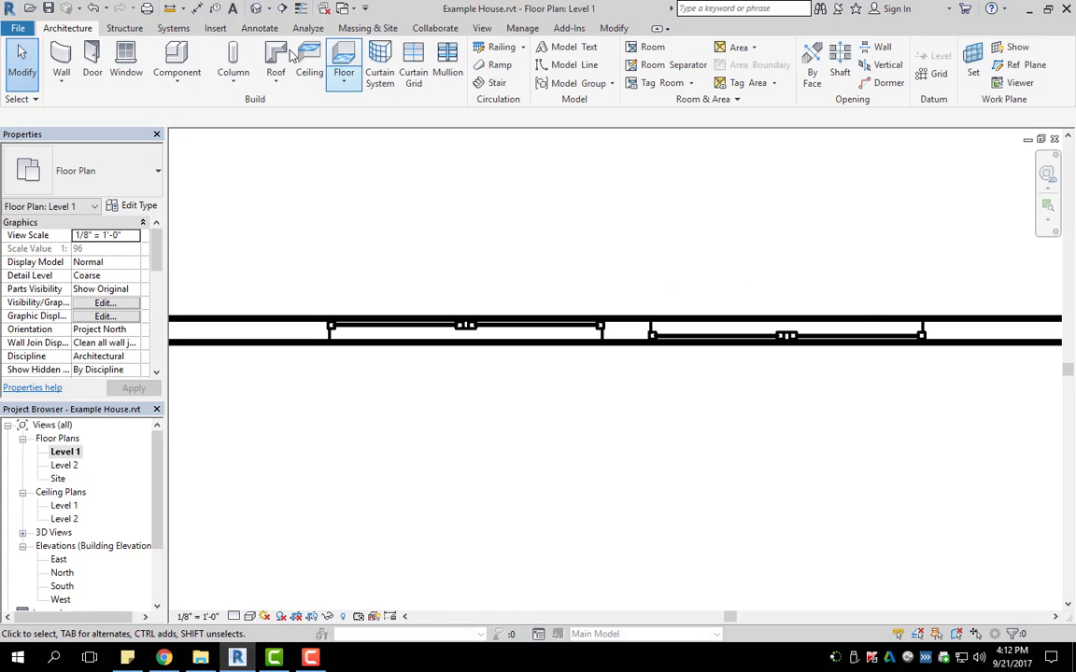
- Examine both windows up close in the 3D view to compare their trim and sills between the outward and inward facings
click(256, 8)
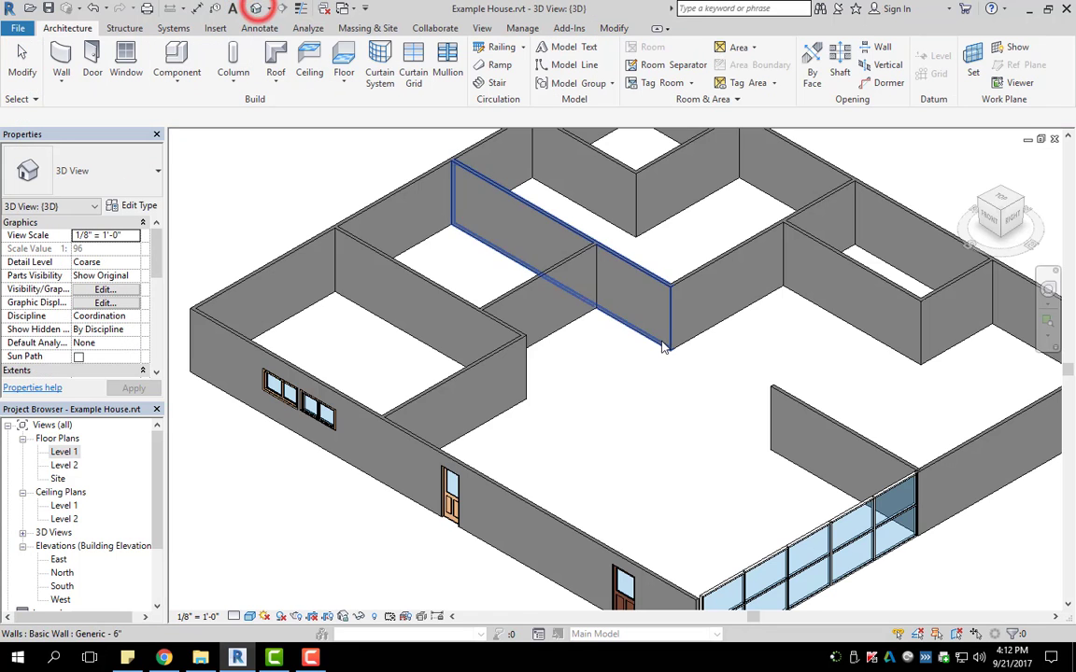
scroll(532, 374, up, 3)
scroll(532, 375, up, 8)
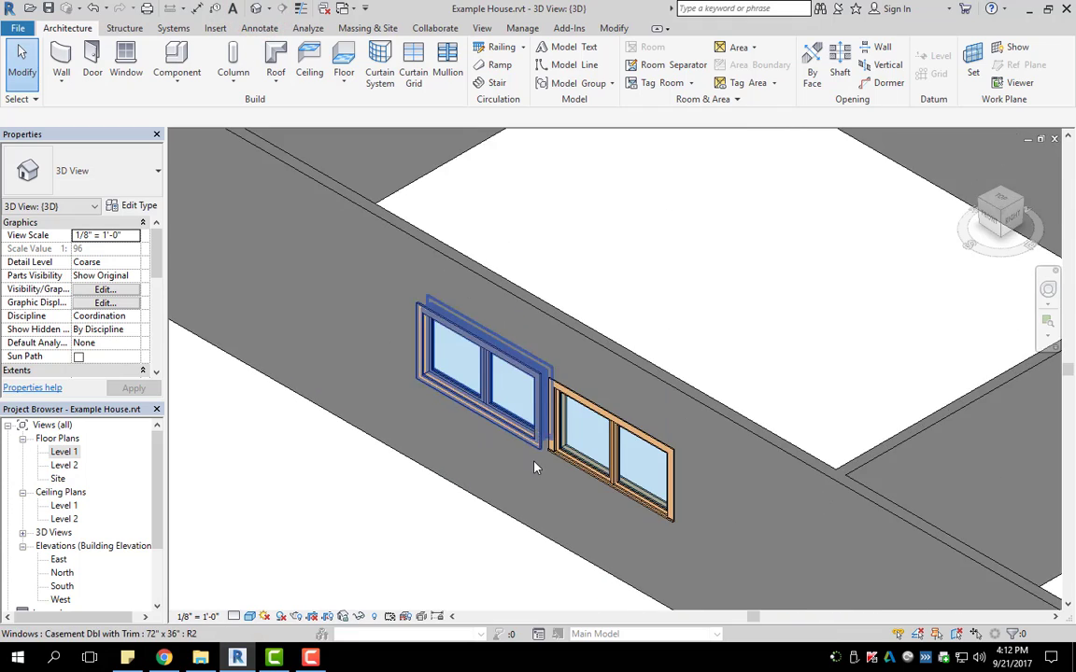
middle_drag(562, 417, 558, 407)
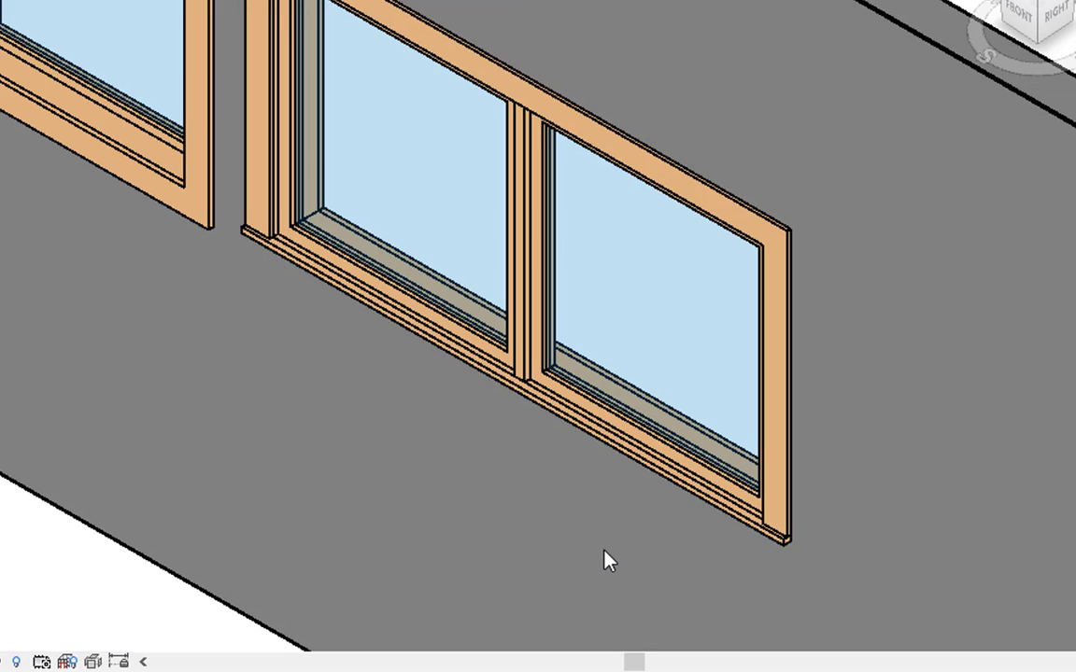
middle_drag(199, 384, 397, 547)
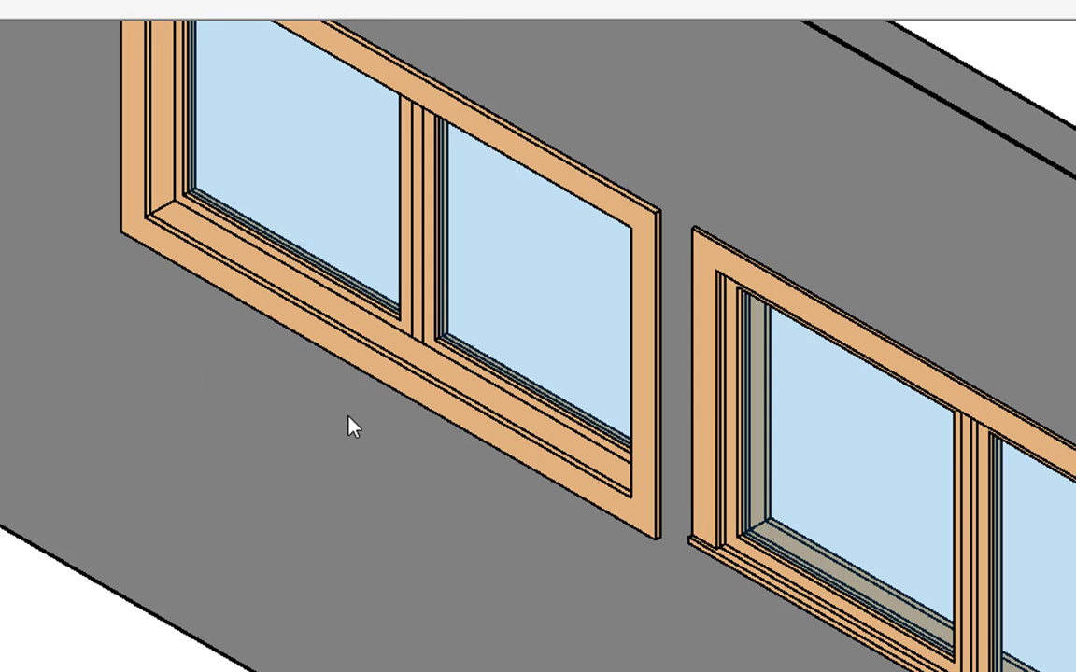
scroll(561, 420, down, 3)
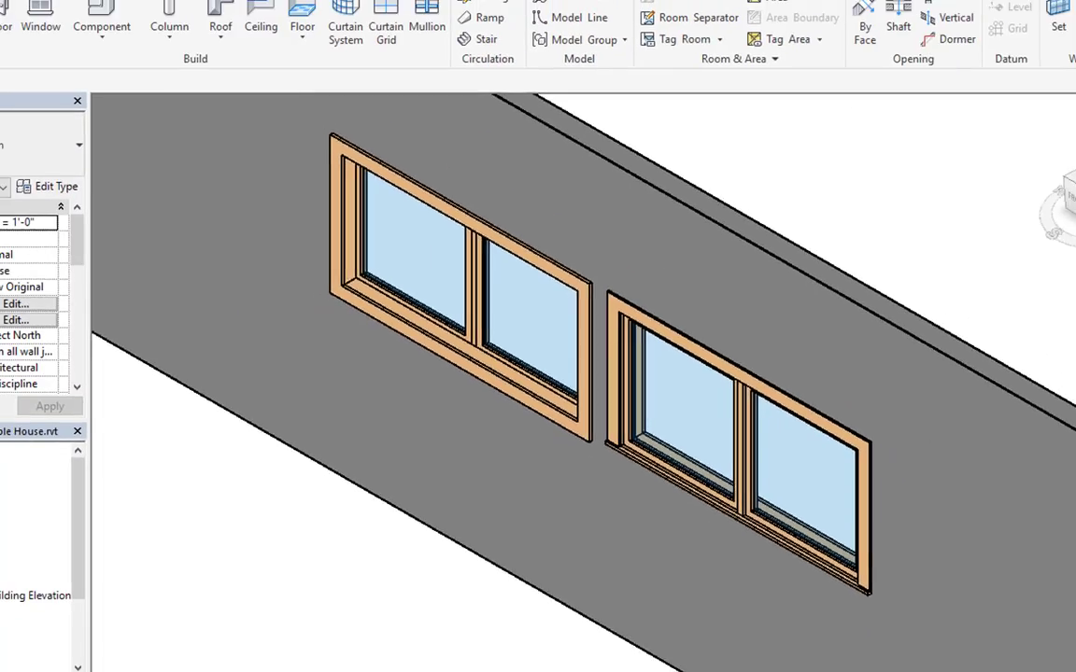
- Return to the Level 1 floor plan and flip the outward-facing window's facing inward and back again
double_click(66, 451)
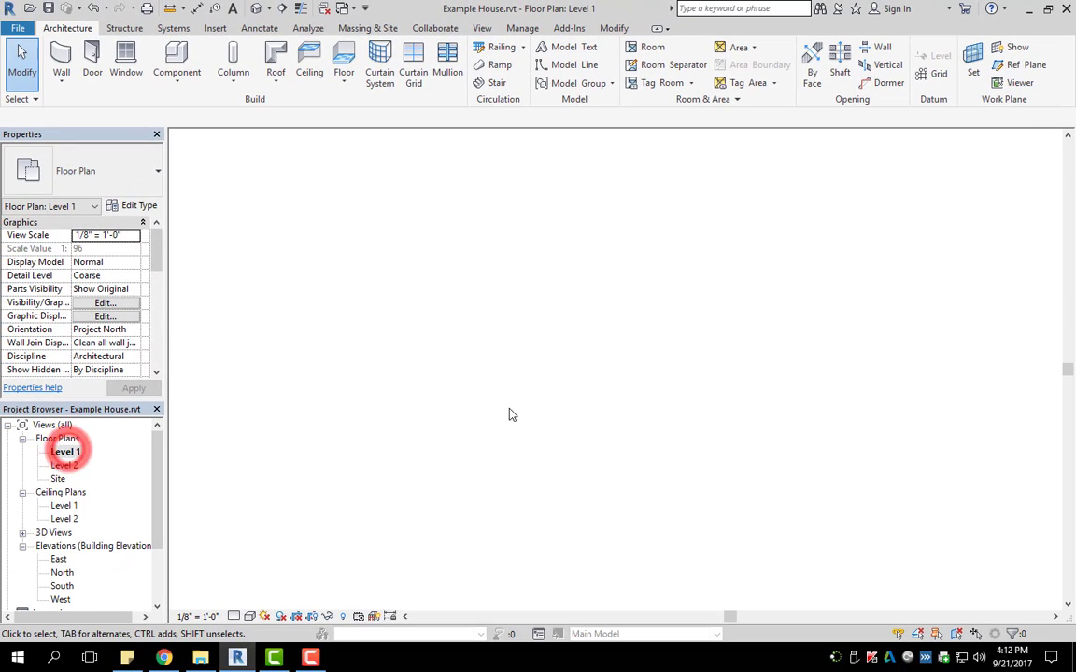
scroll(516, 356, down, 2)
middle_drag(522, 361, 521, 383)
scroll(692, 372, up, 3)
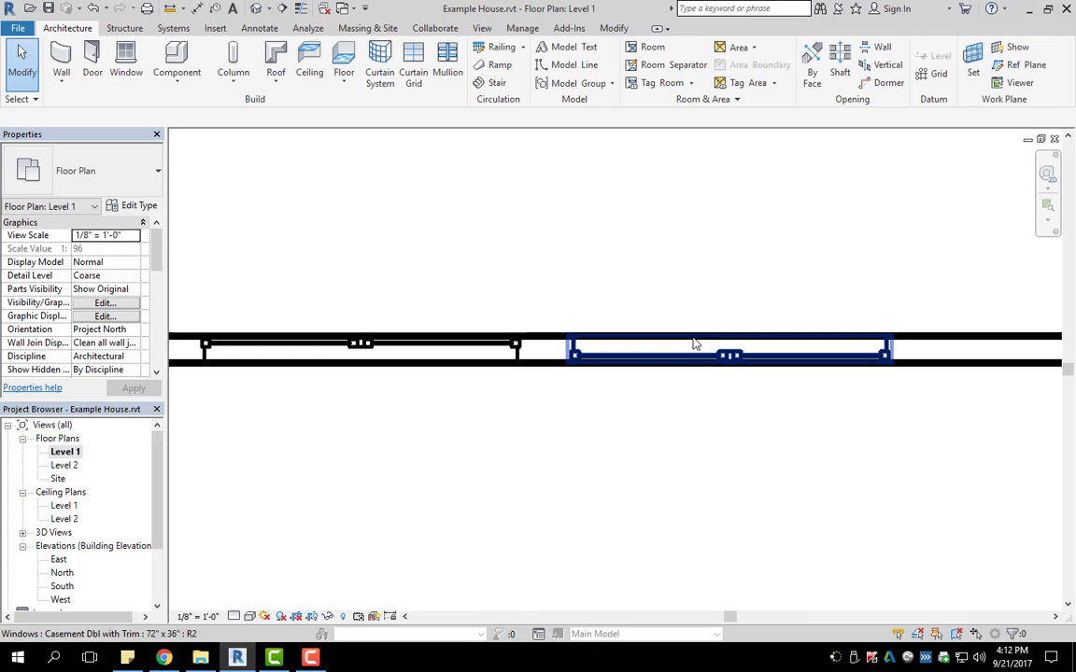
click(728, 357)
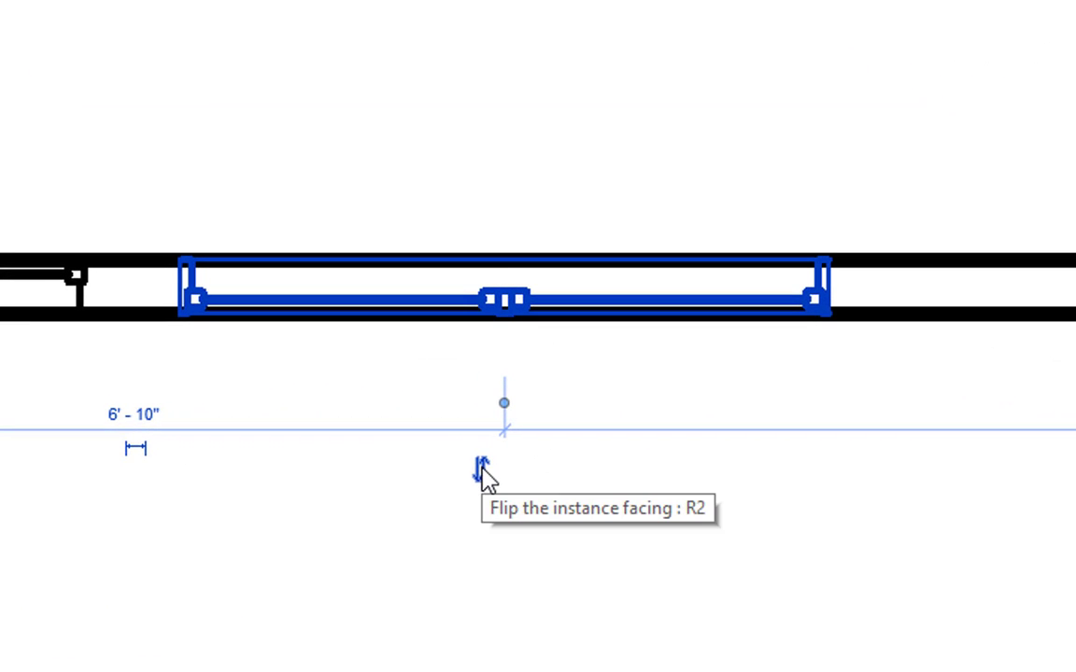
click(481, 470)
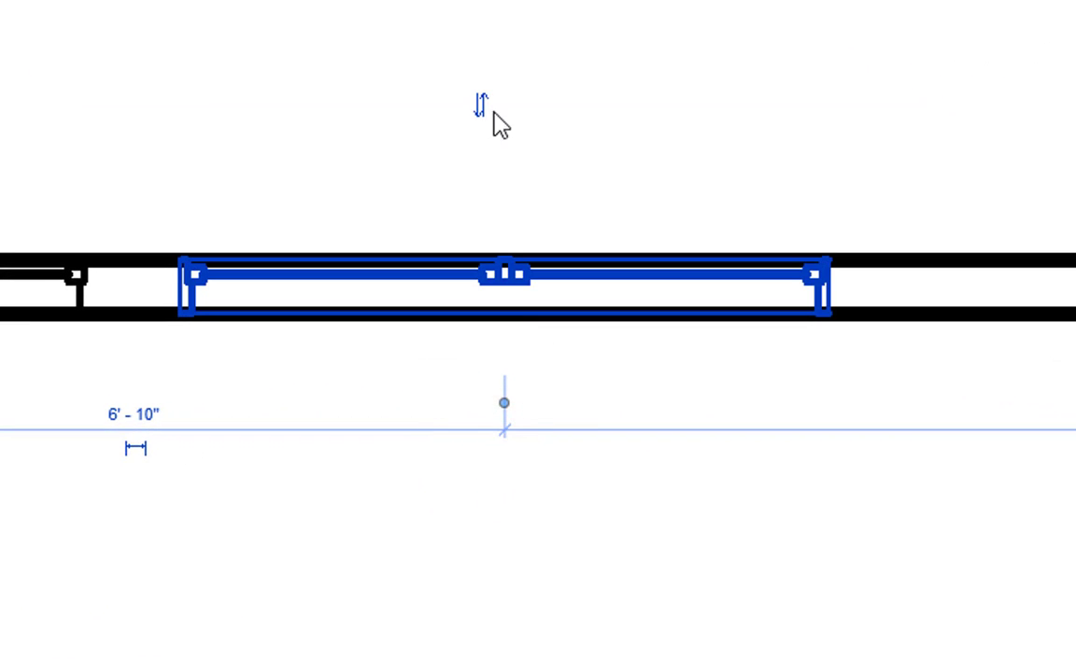
click(479, 104)
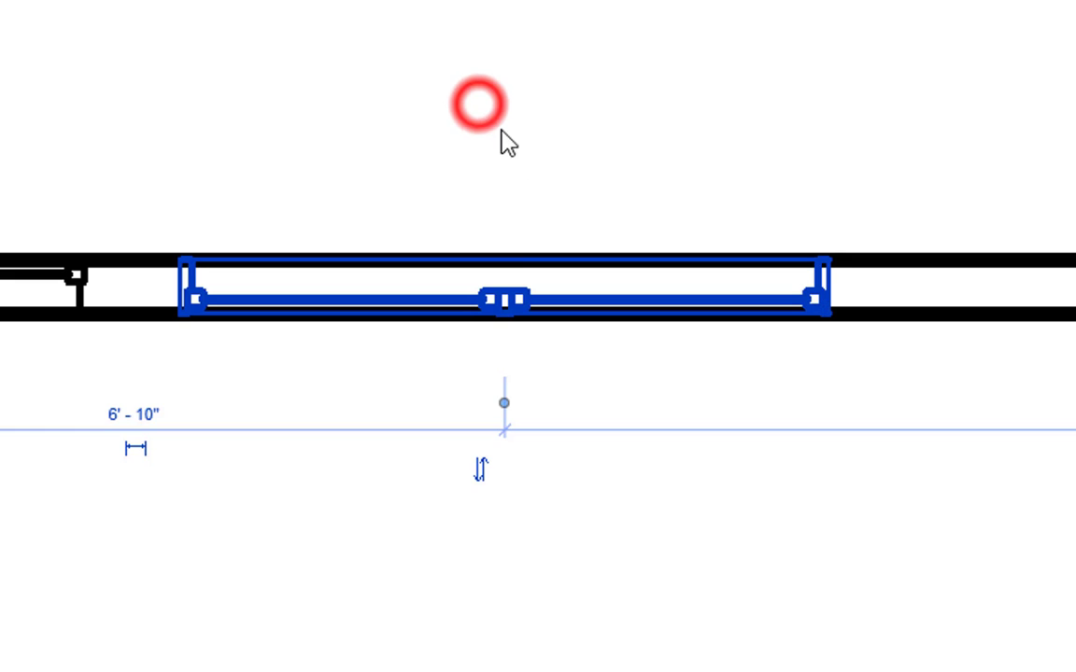
- Delete the inward-facing window from the front exterior wall and reopen the 3D view
click(195, 622)
click(315, 304)
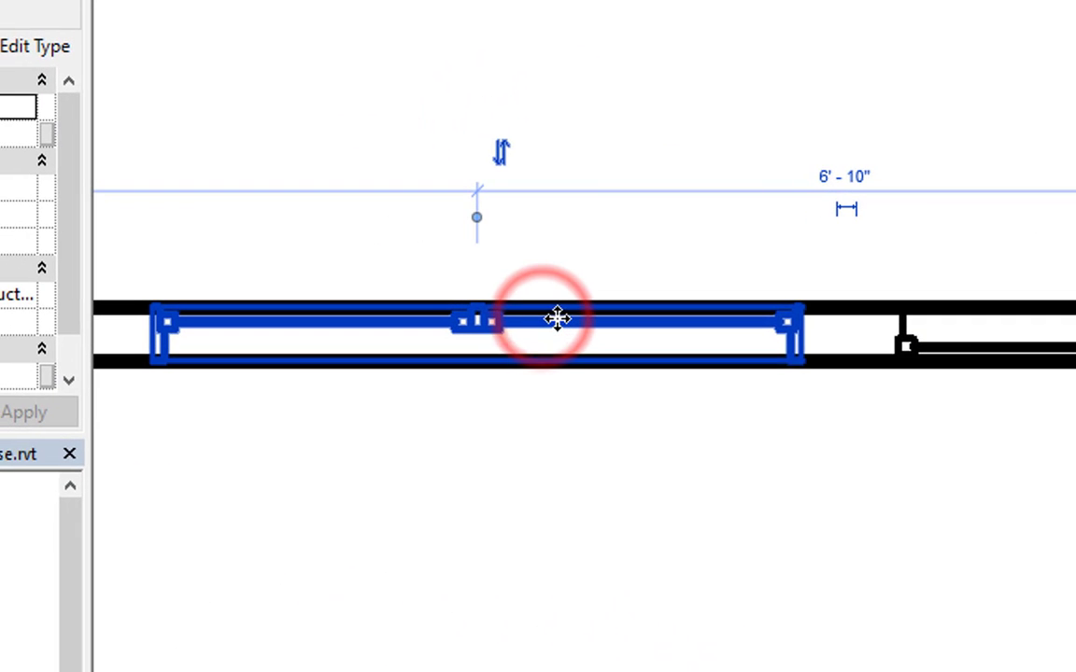
key(Delete)
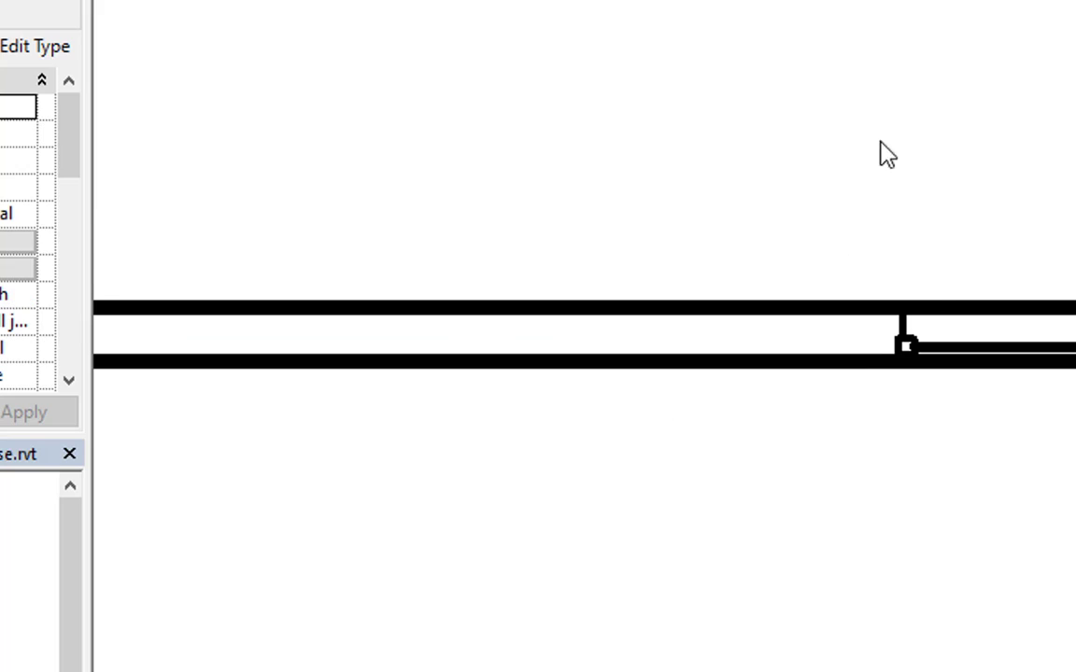
scroll(1032, 147, down, 3)
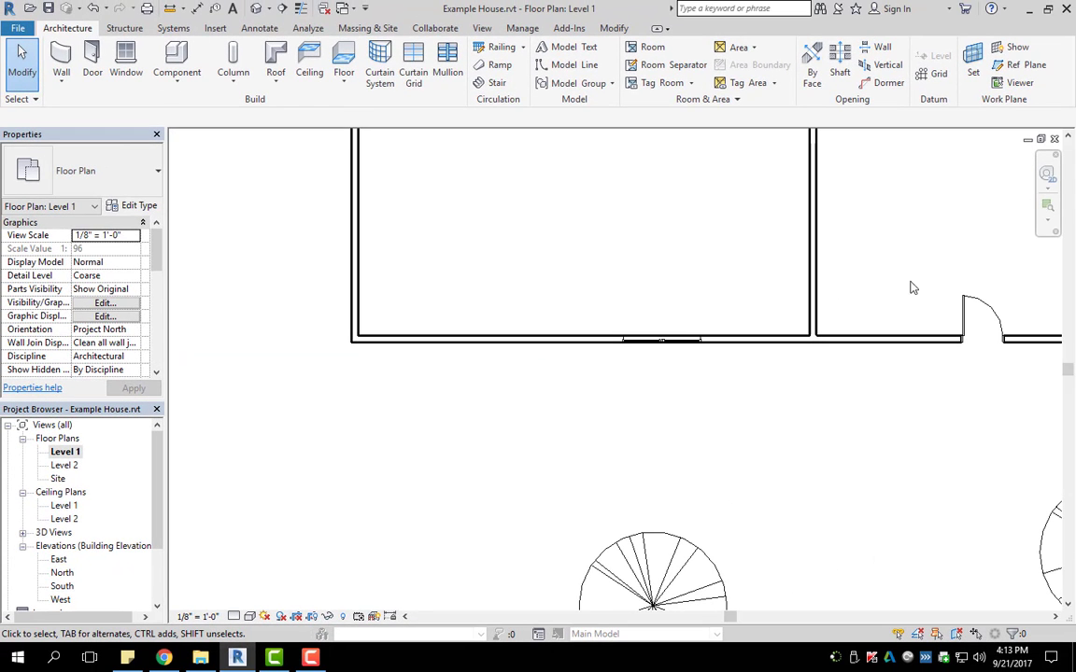
click(259, 10)
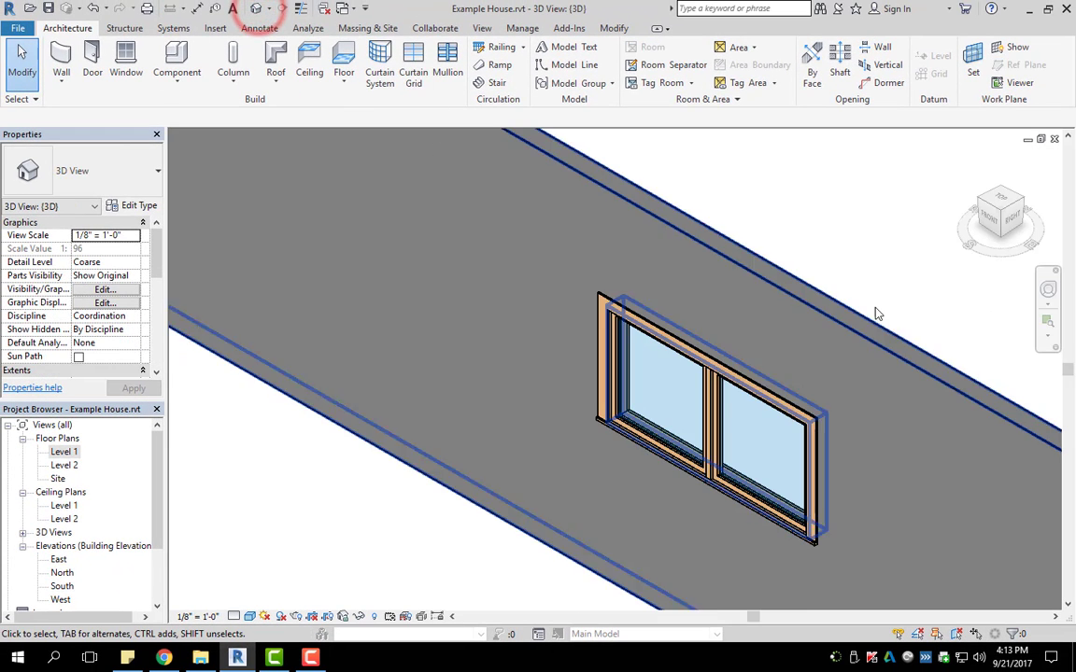
- For a new window, duplicate the Casement Dbl with Trim 72" x 36" type and name the copy 96" x 36"
scroll(807, 266, down, 4)
middle_drag(724, 315, 425, 432)
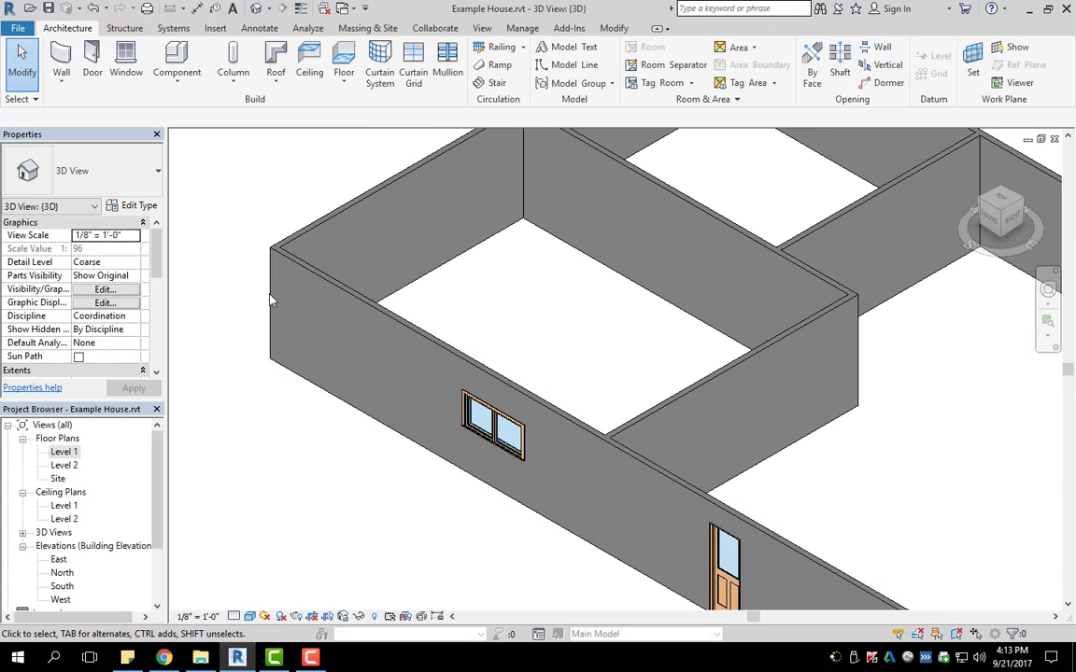
click(121, 75)
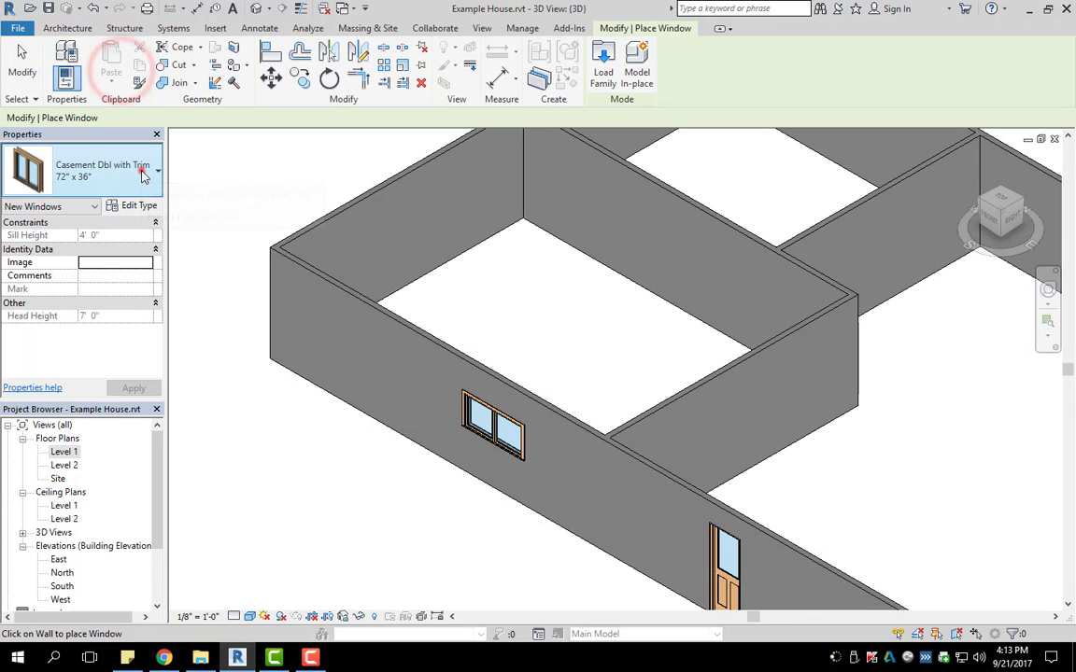
click(140, 172)
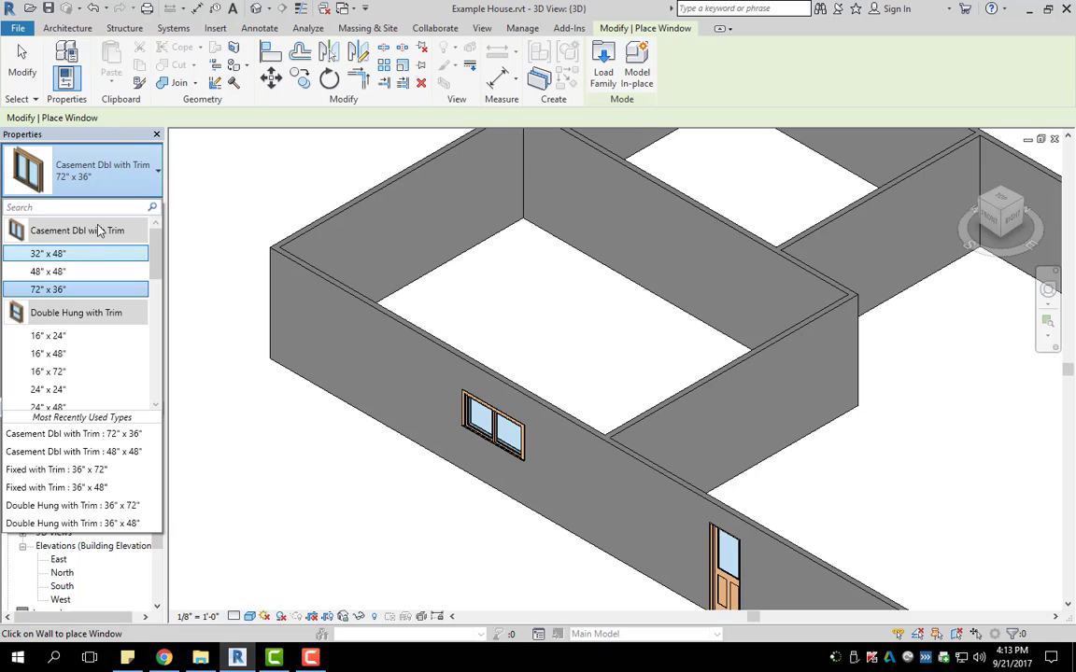
click(99, 290)
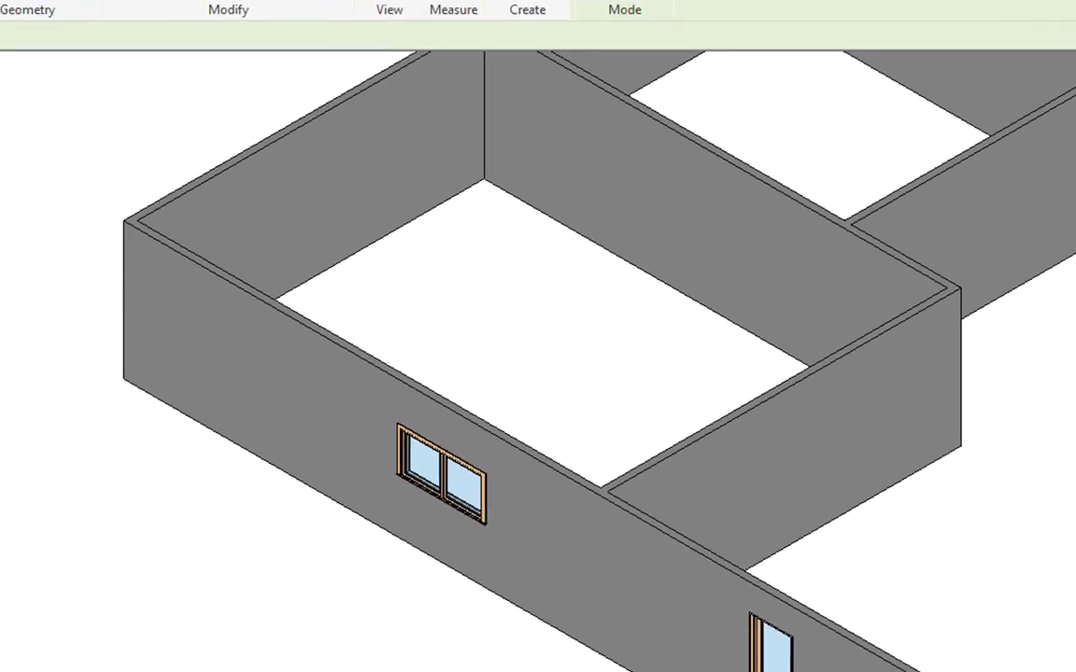
click(140, 207)
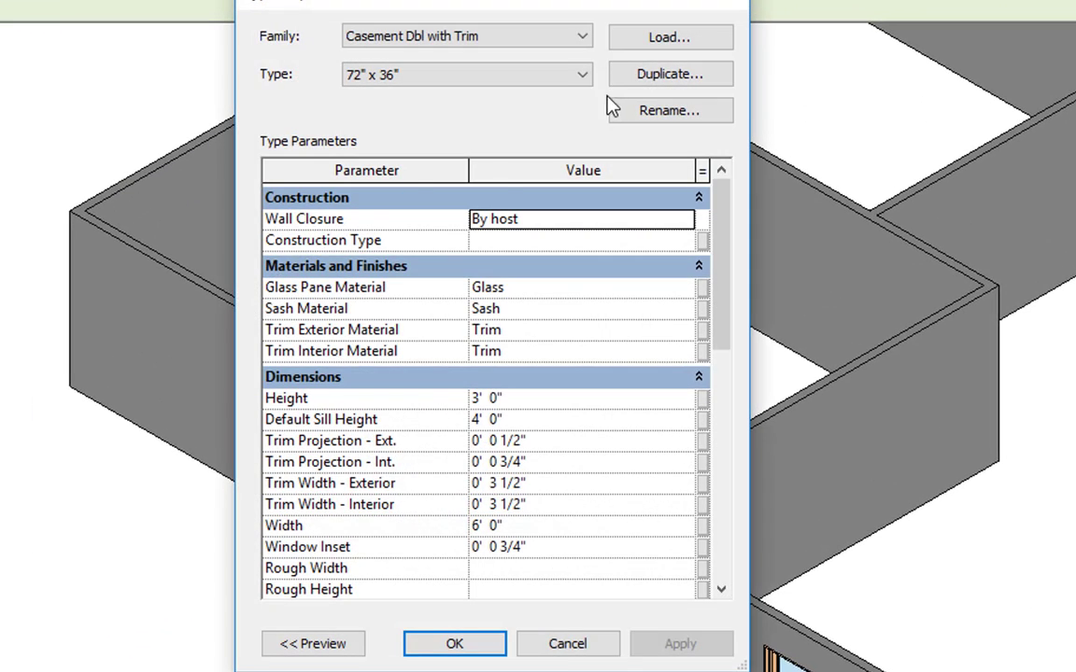
click(653, 75)
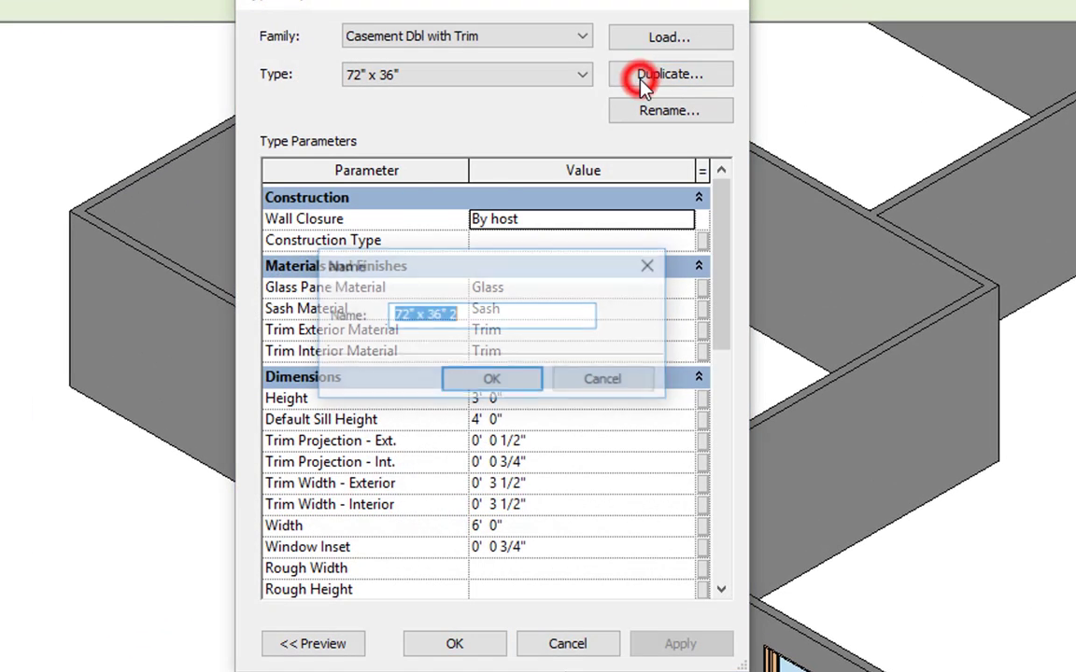
double_click(401, 315)
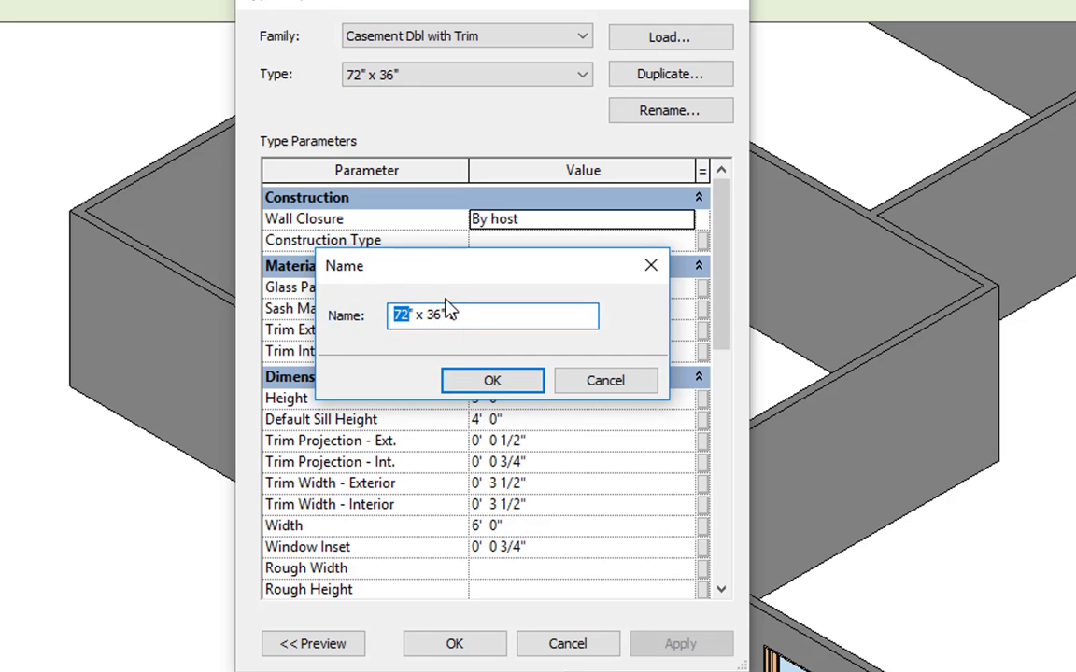
text(96")
key(BackSpace)
key(BackSpace)
click(492, 383)
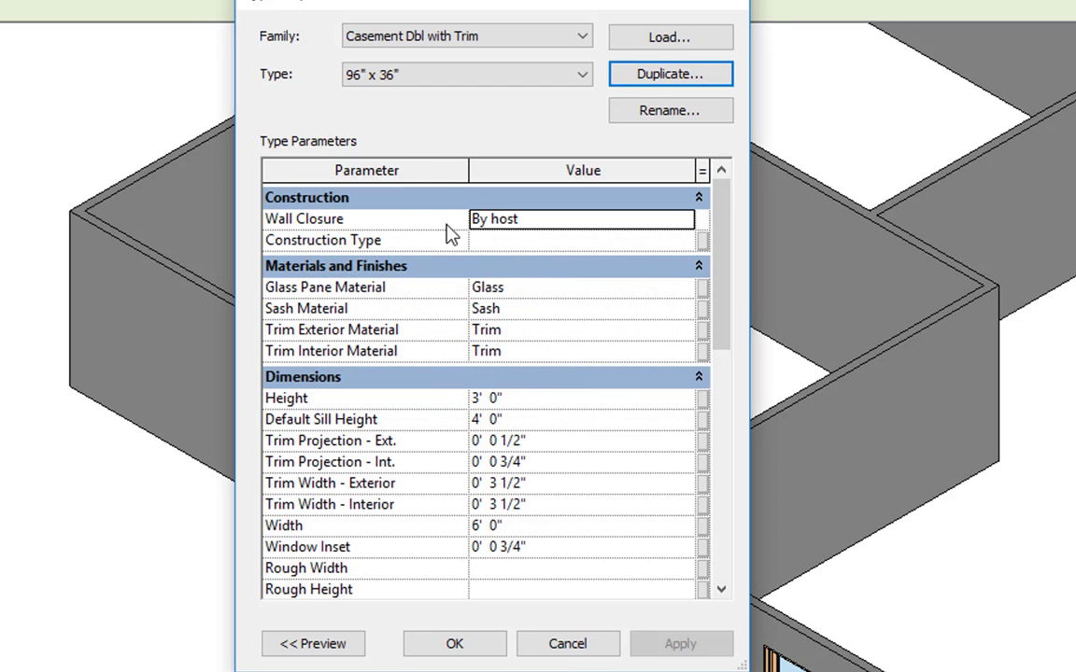
- Set the width of the 96" x 36" window type to 8' and accept the type properties
drag(722, 232, 722, 240)
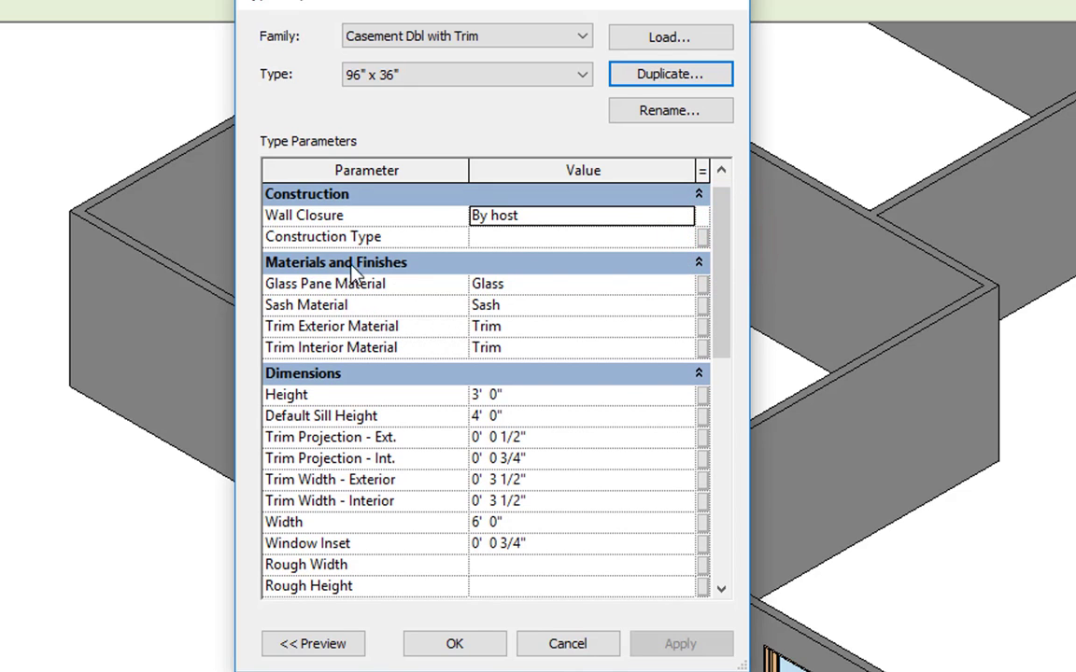
drag(720, 259, 714, 316)
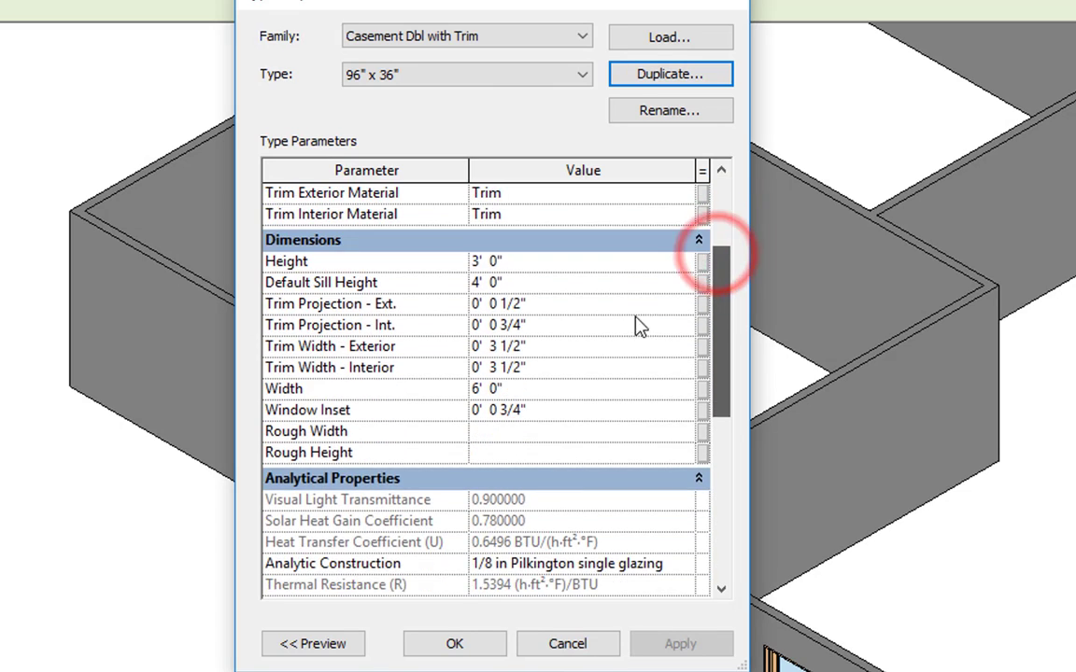
click(484, 264)
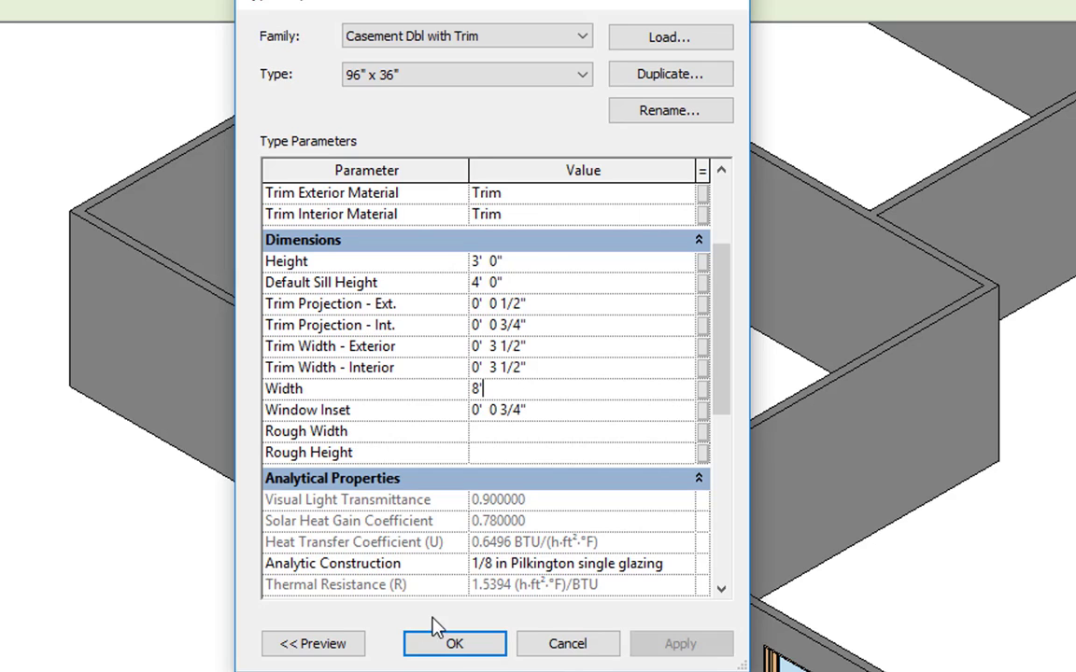
click(457, 648)
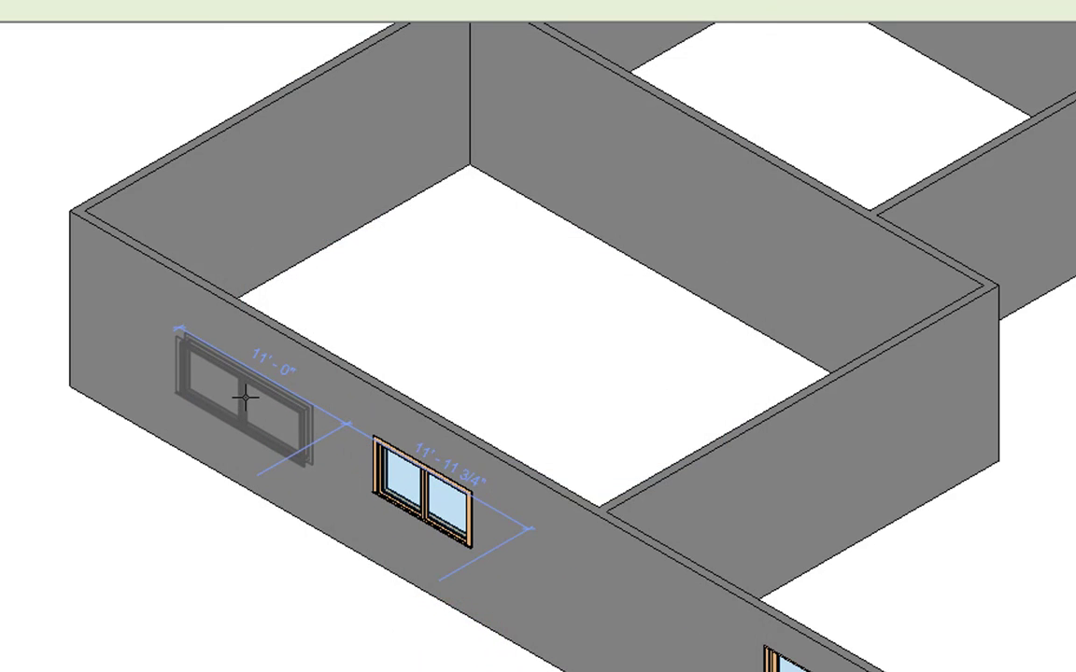
- Place a 96" x 36" window in the front exterior wall about 11' from the outer corner and end window placement
click(241, 391)
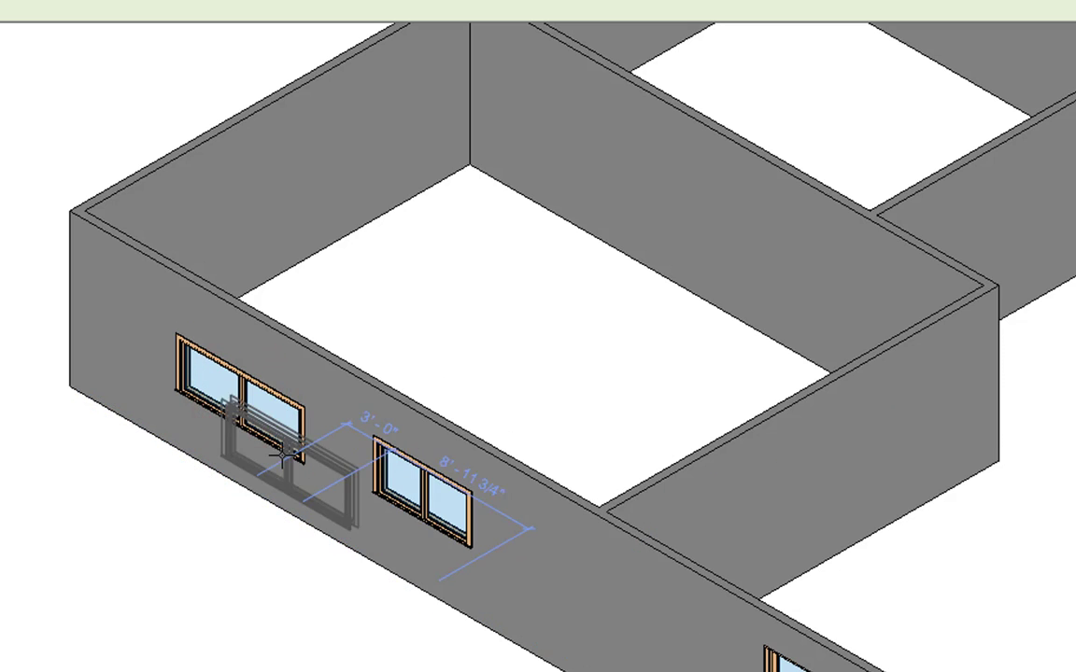
scroll(280, 444, up, 3)
key(Escape)
scroll(275, 433, up, 2)
middle_drag(276, 432, 465, 424)
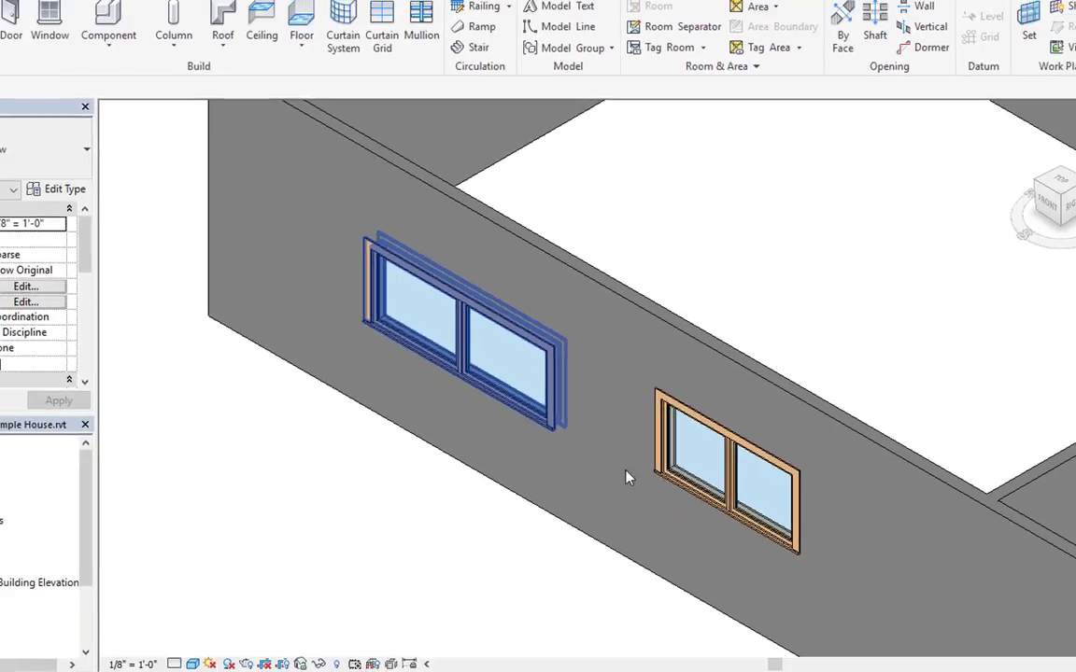
scroll(459, 445, up, 1)
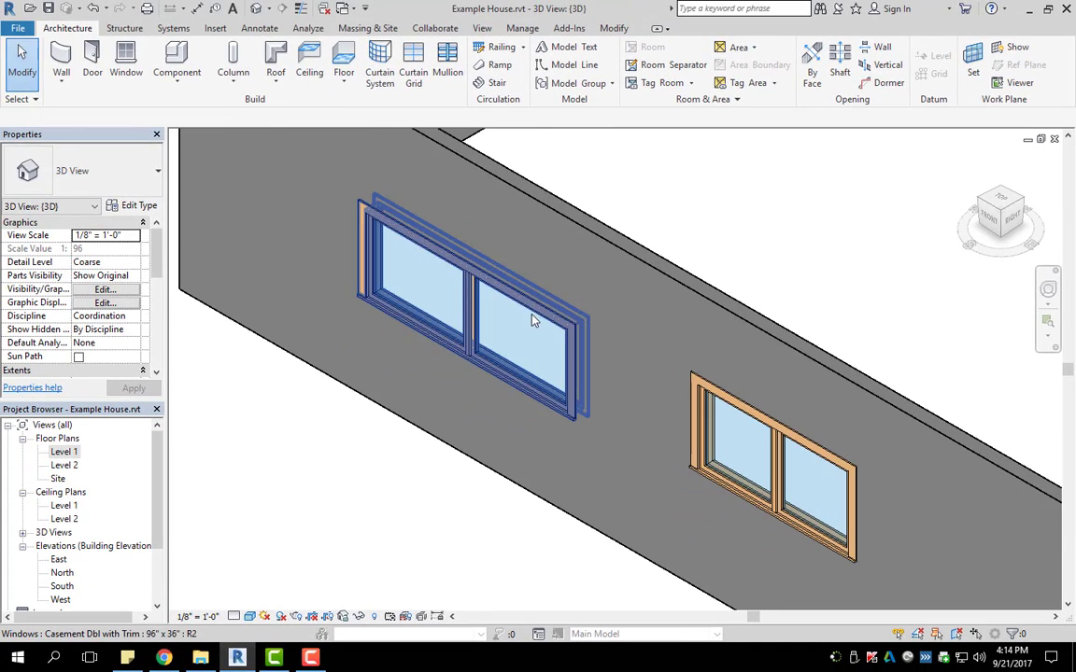
- Move the new window closer to the outer corner, centred about 9' 5" from it with a sill height of about 3' 4", and deselect it
click(530, 310)
drag(547, 297, 500, 297)
scroll(680, 362, down, 6)
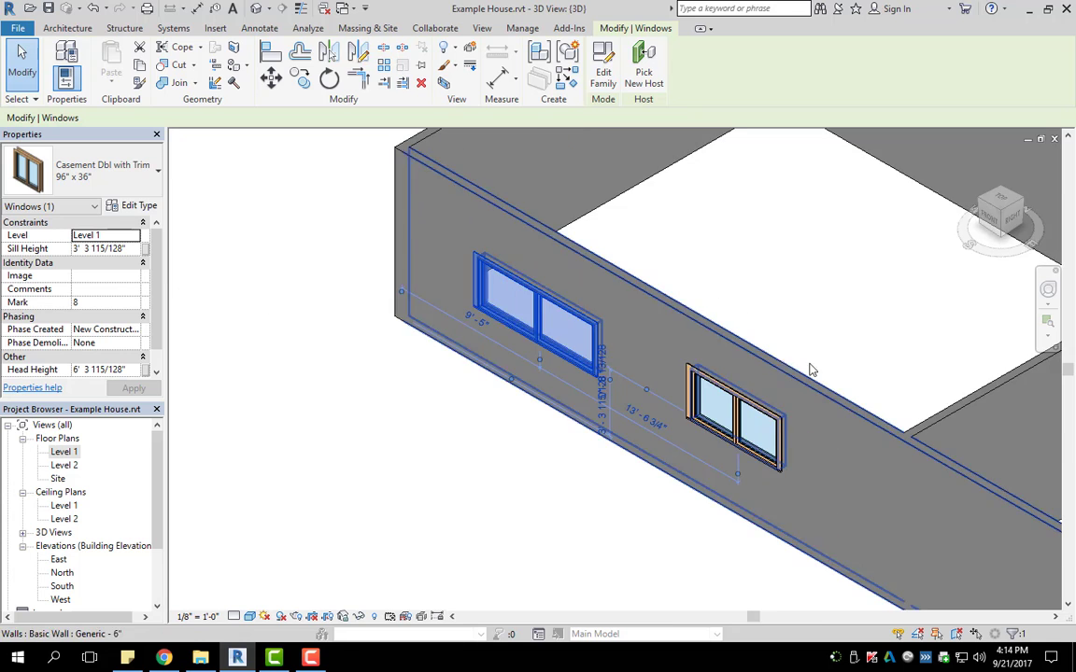
click(848, 421)
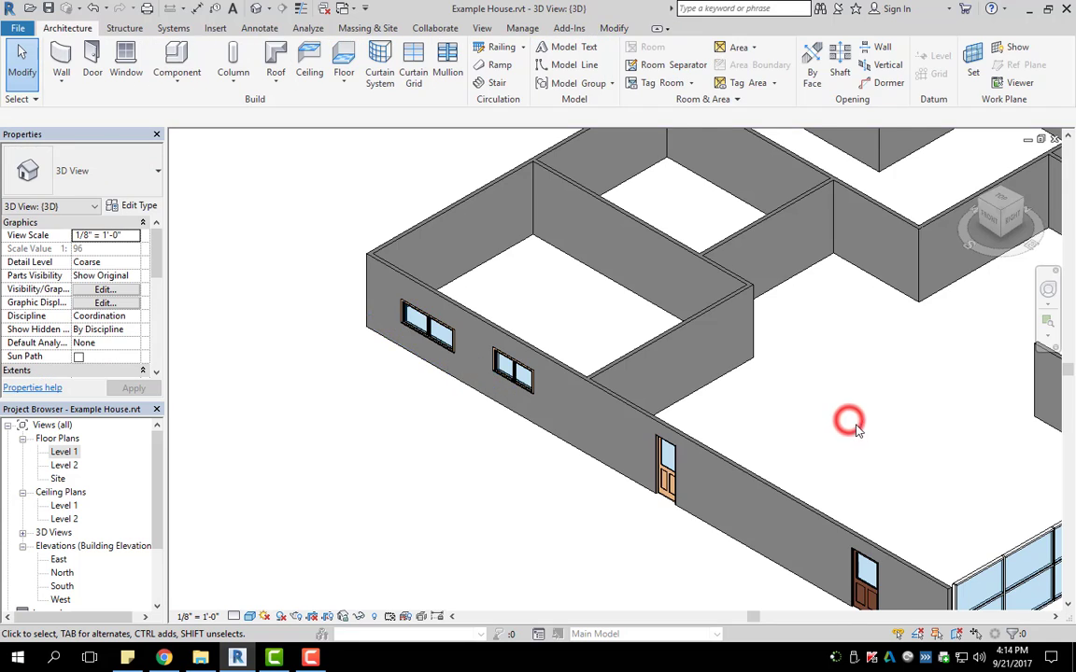
scroll(848, 422, down, 1)
middle_drag(848, 421, 747, 433)
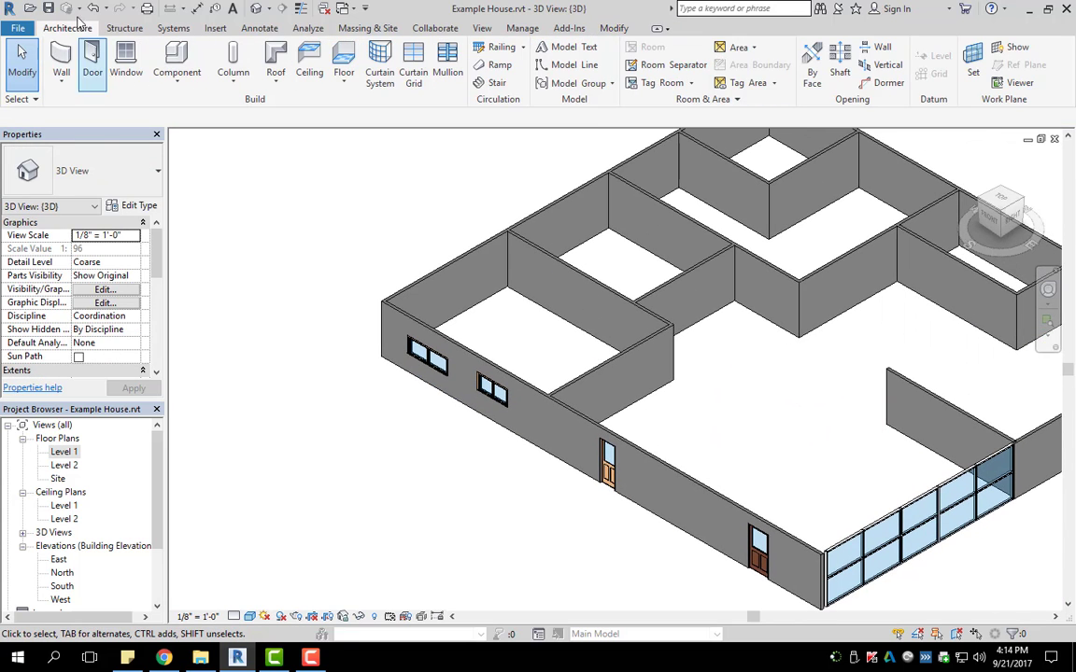